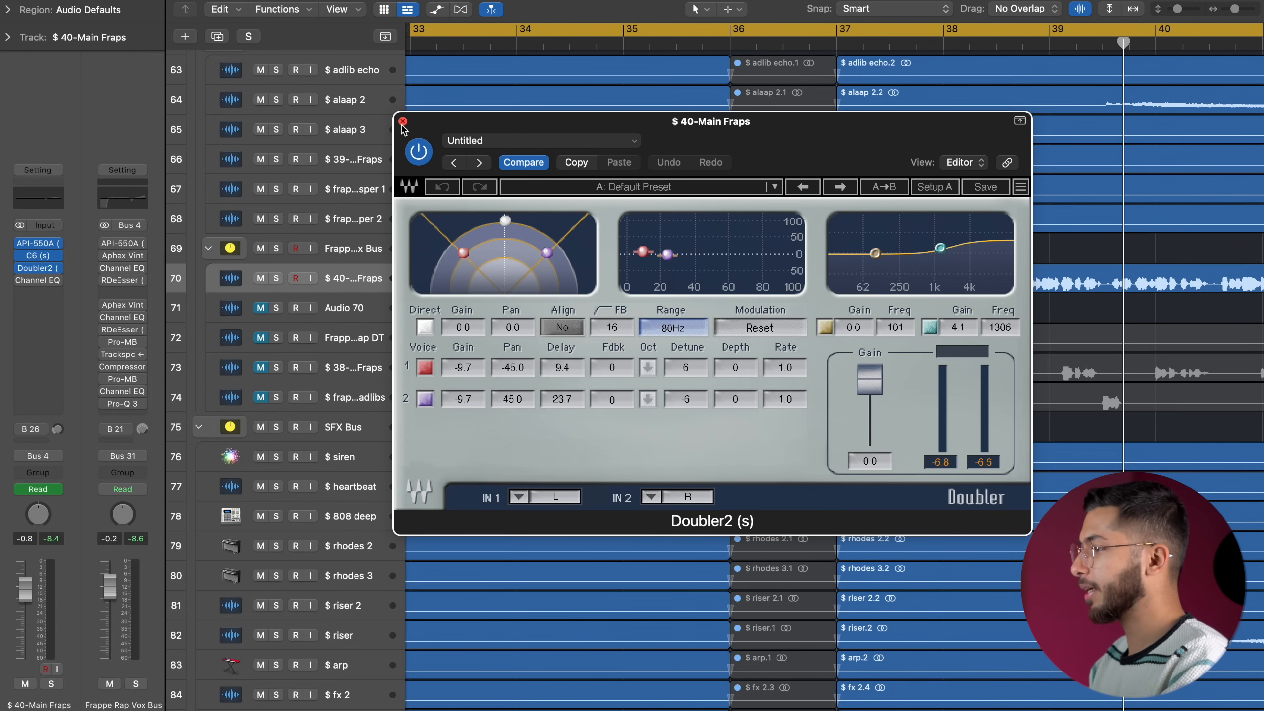
Open the Channel EQ on the 40-Main Fraps track to examine its curve.
{"action": "left_click", "coordinate": [402, 121]}
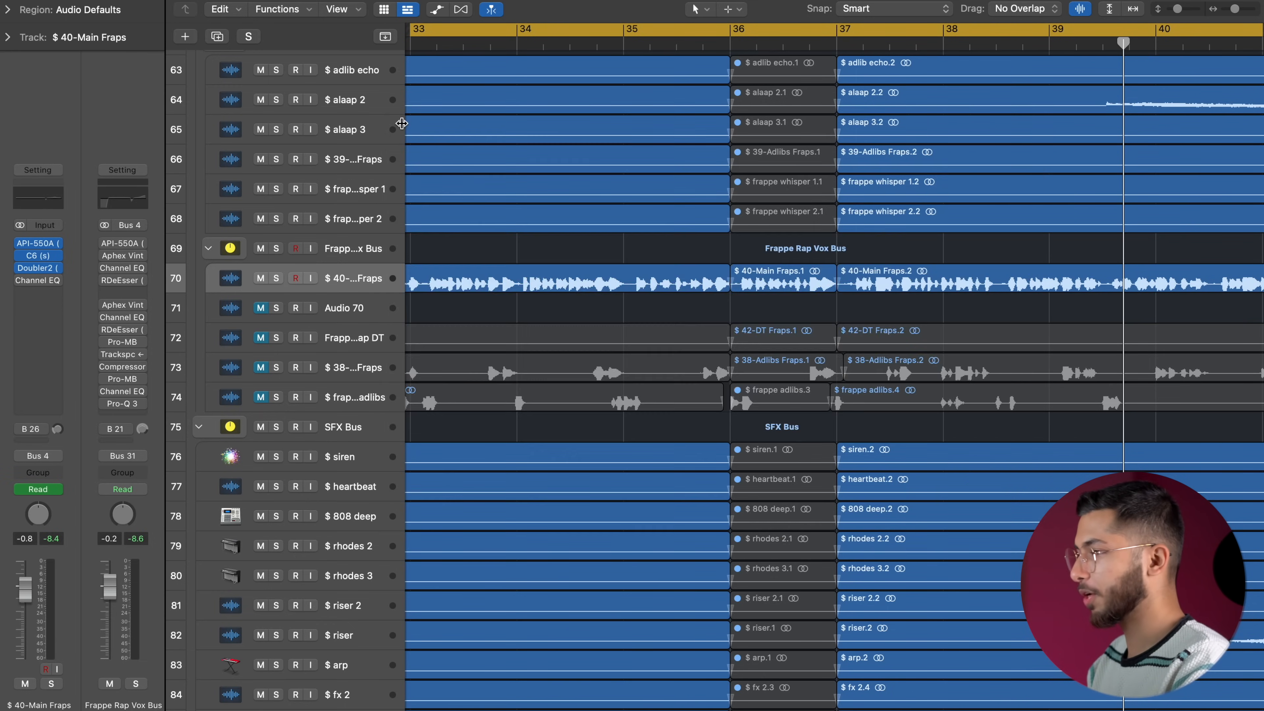
{"action": "left_click", "coordinate": [119, 301]}
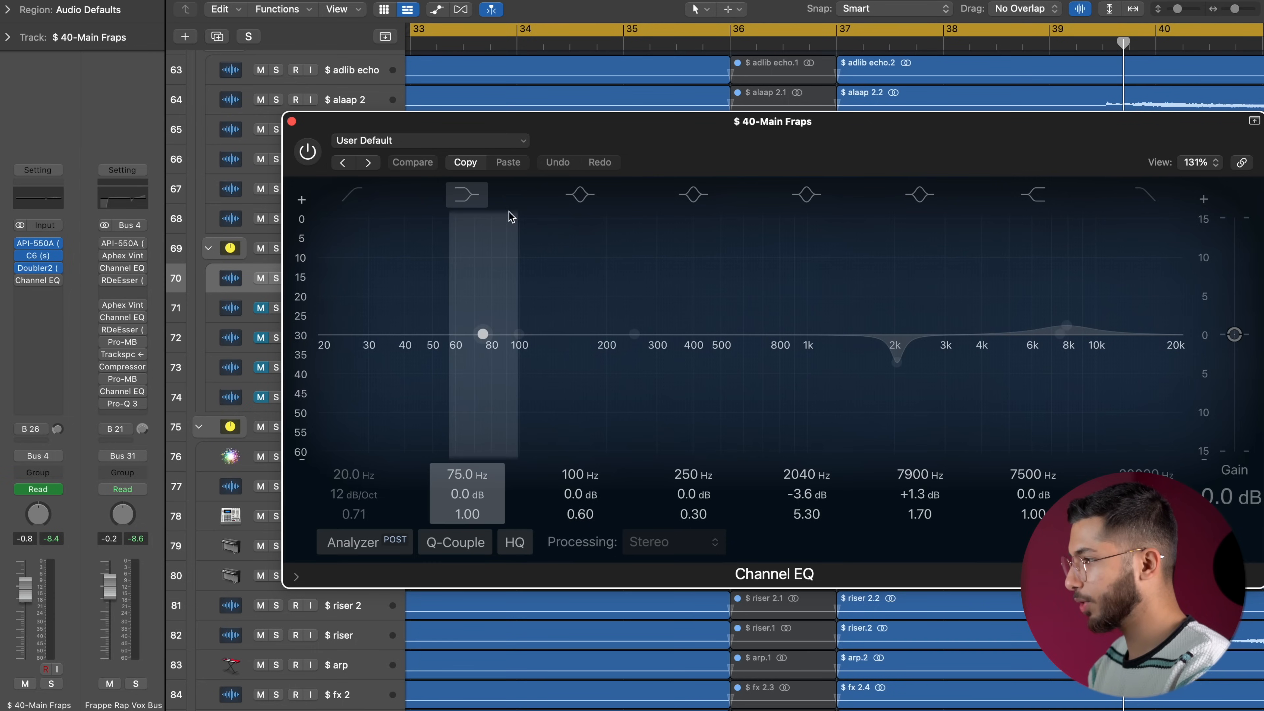
{"action": "left_click_drag", "start_coordinate": [569, 136], "coordinate": [405, 81]}
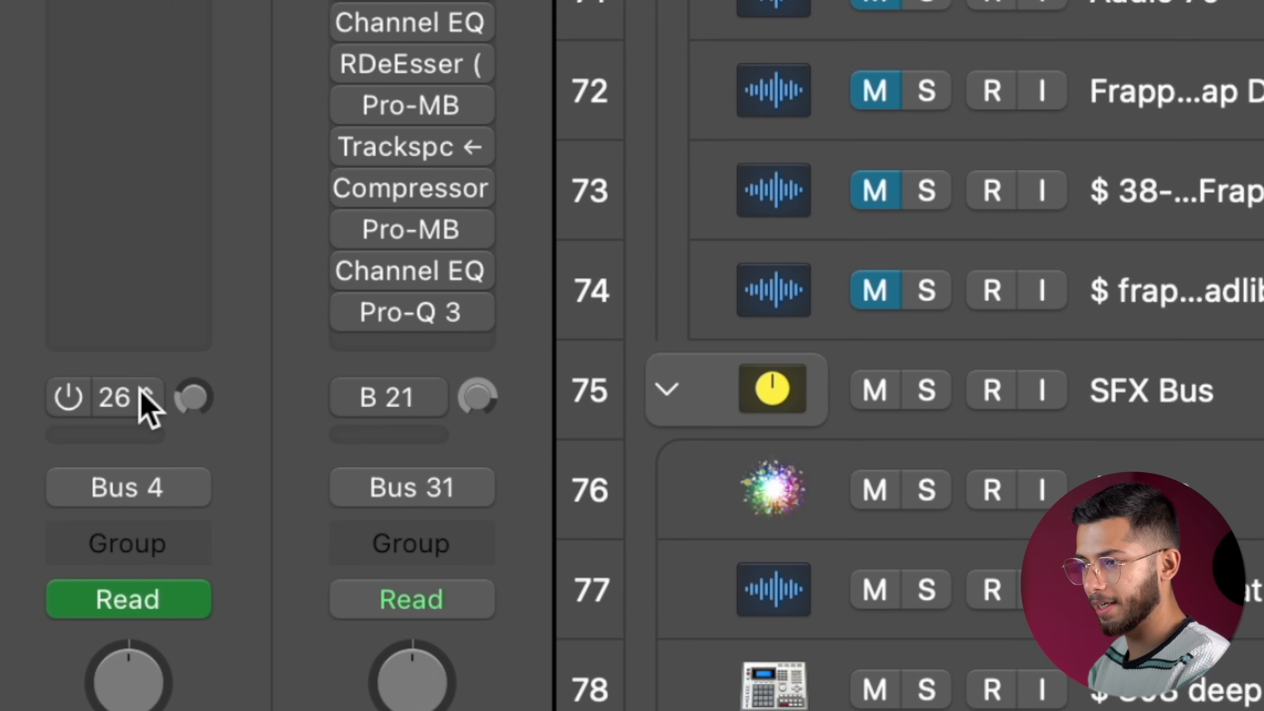
Open the RVerb plate reverb on Bus 26 and toggle the 40-Main Fraps track's send to it.
{"action": "left_click", "coordinate": [89, 411]}
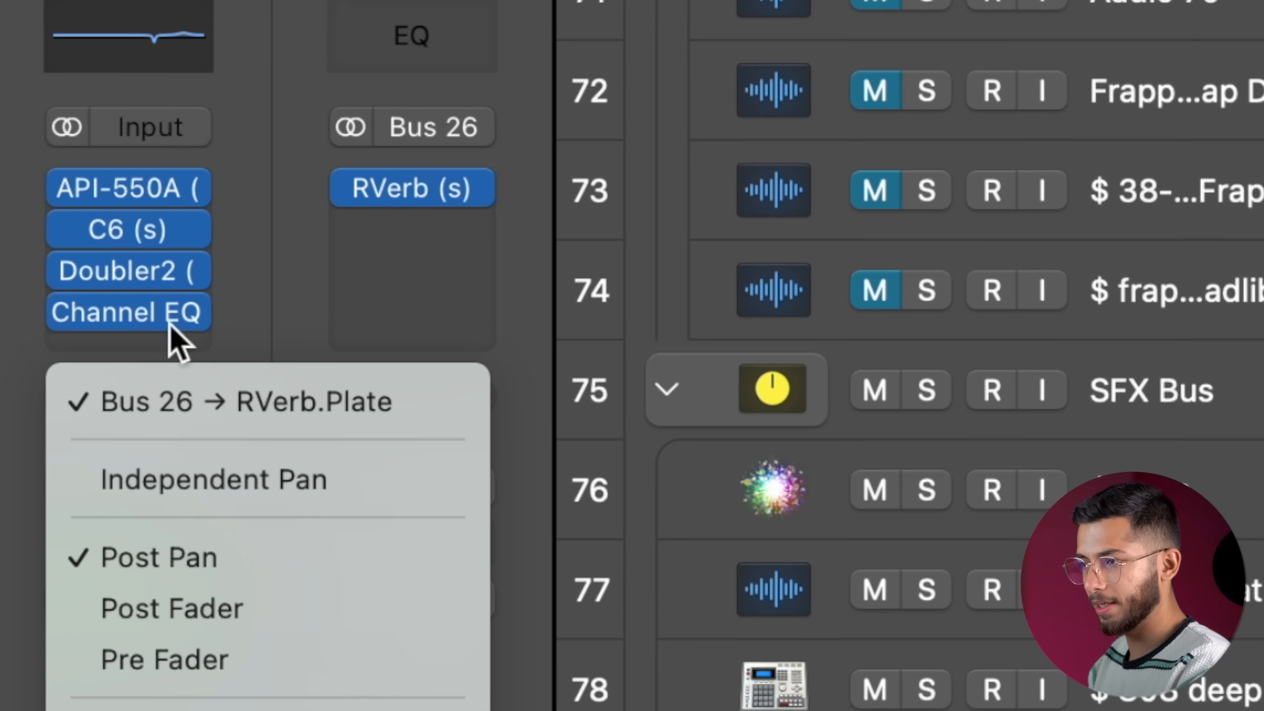
{"action": "left_click", "coordinate": [409, 189]}
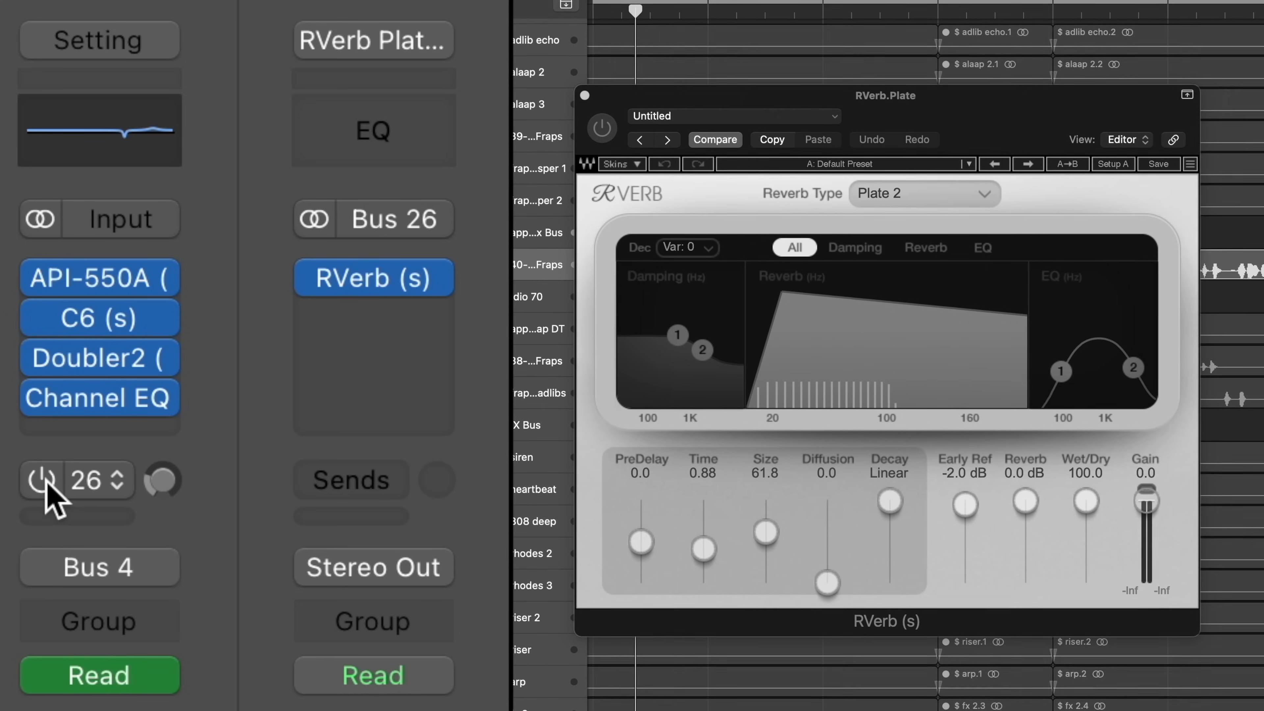
{"action": "left_click", "coordinate": [42, 480]}
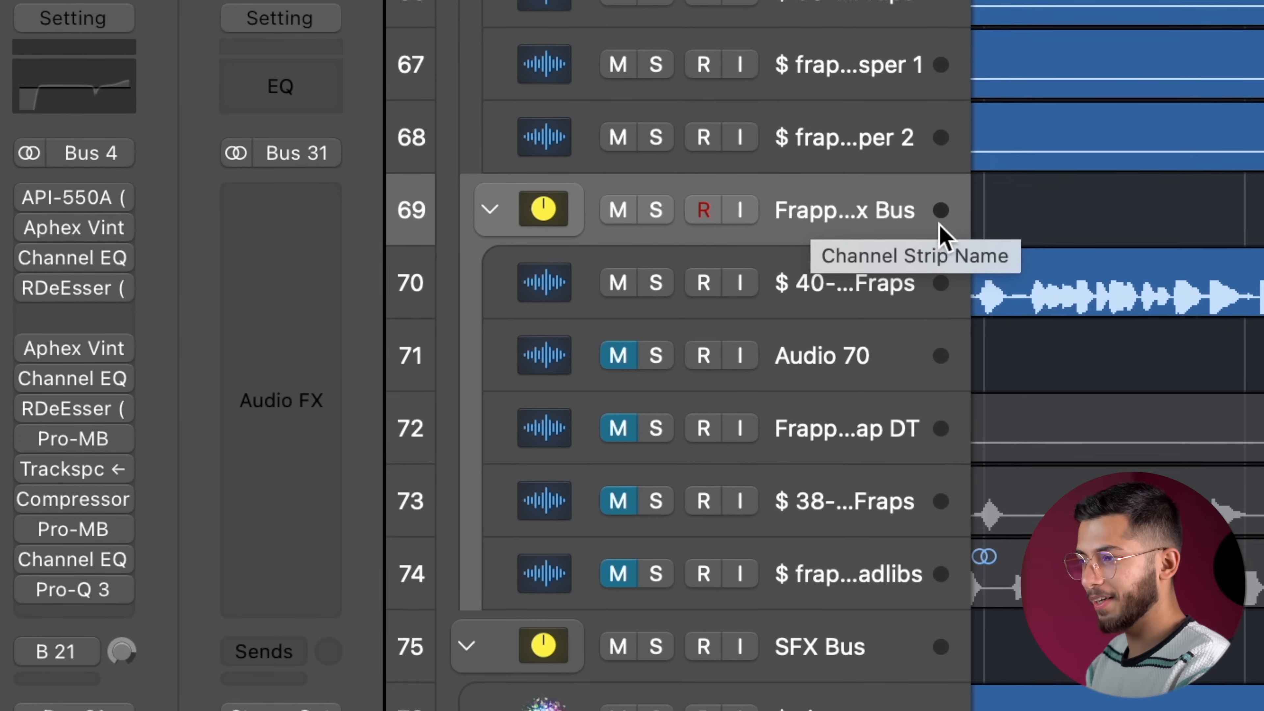
Open the API-550A equalizer on the Frappe Rap Vox Bus to examine its settings.
{"action": "mouse_move", "coordinate": [99, 195]}
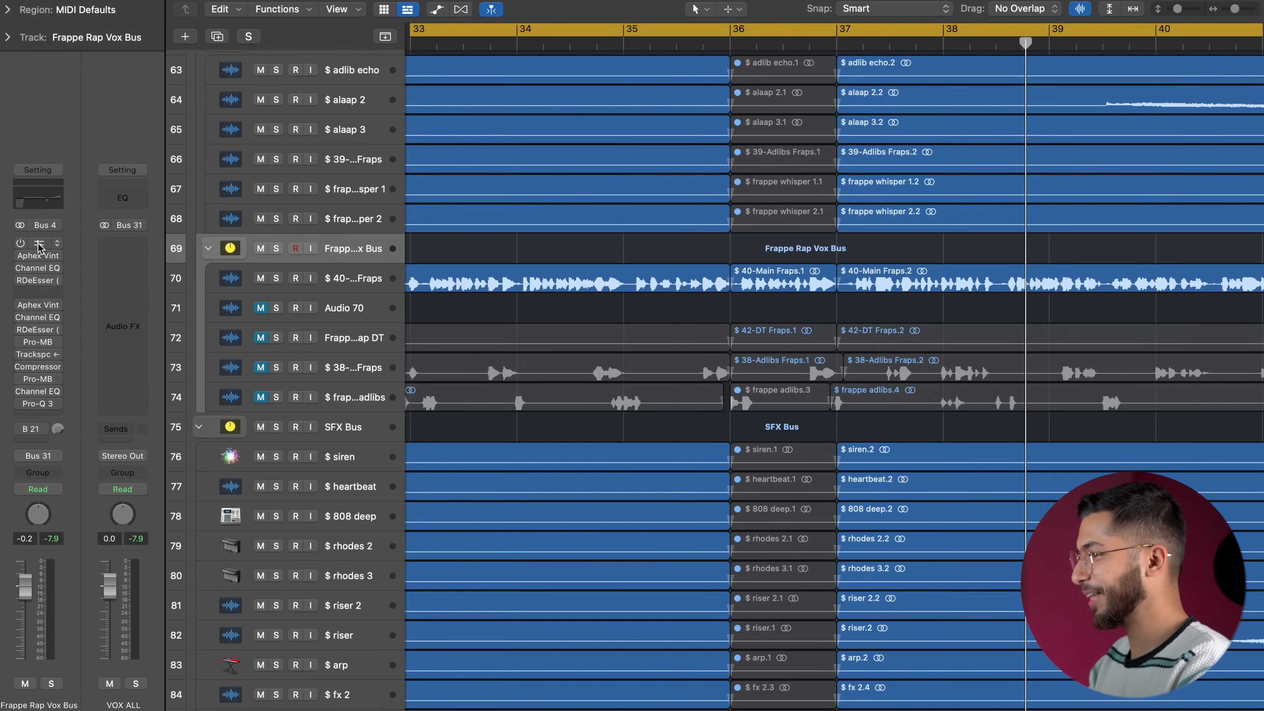
{"action": "left_click", "coordinate": [39, 245]}
{"action": "left_click_drag", "start_coordinate": [449, 93], "coordinate": [500, 50]}
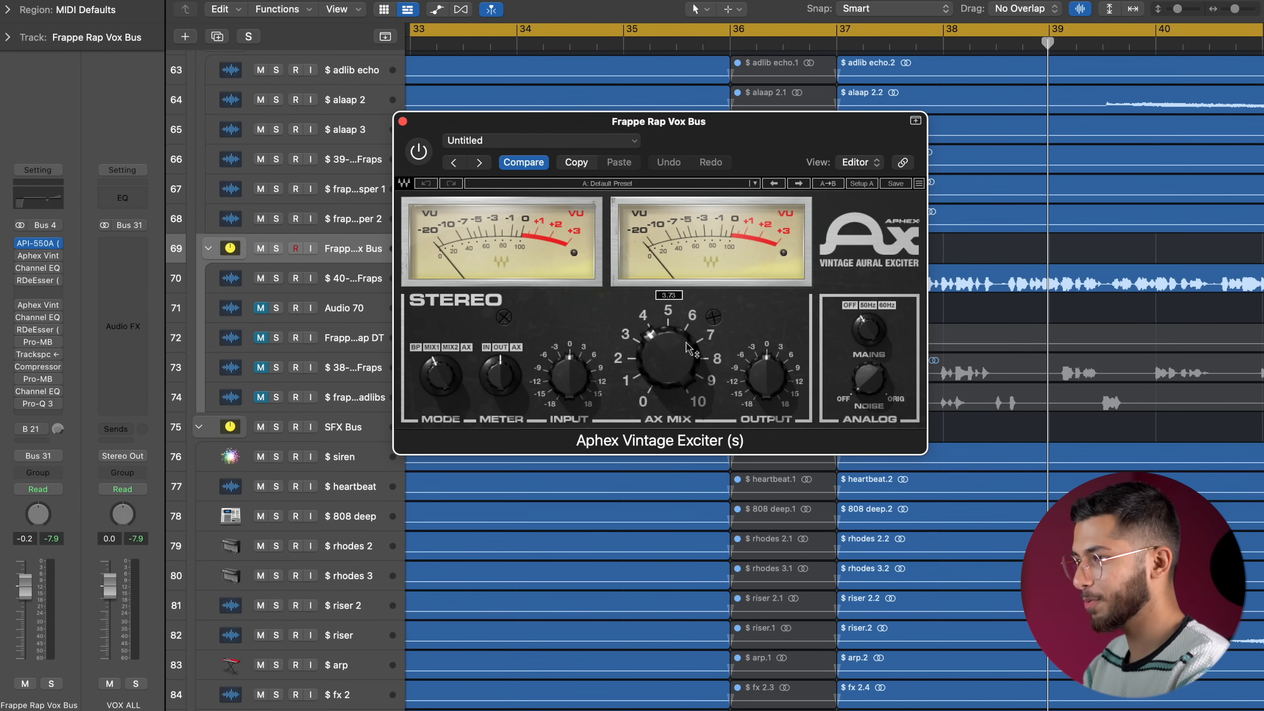
Enable the first Aphex Vintage Exciter on the Frappe Rap Vox Bus, compare it against bypass and adjust its AX Mix.
{"action": "left_click", "coordinate": [425, 152]}
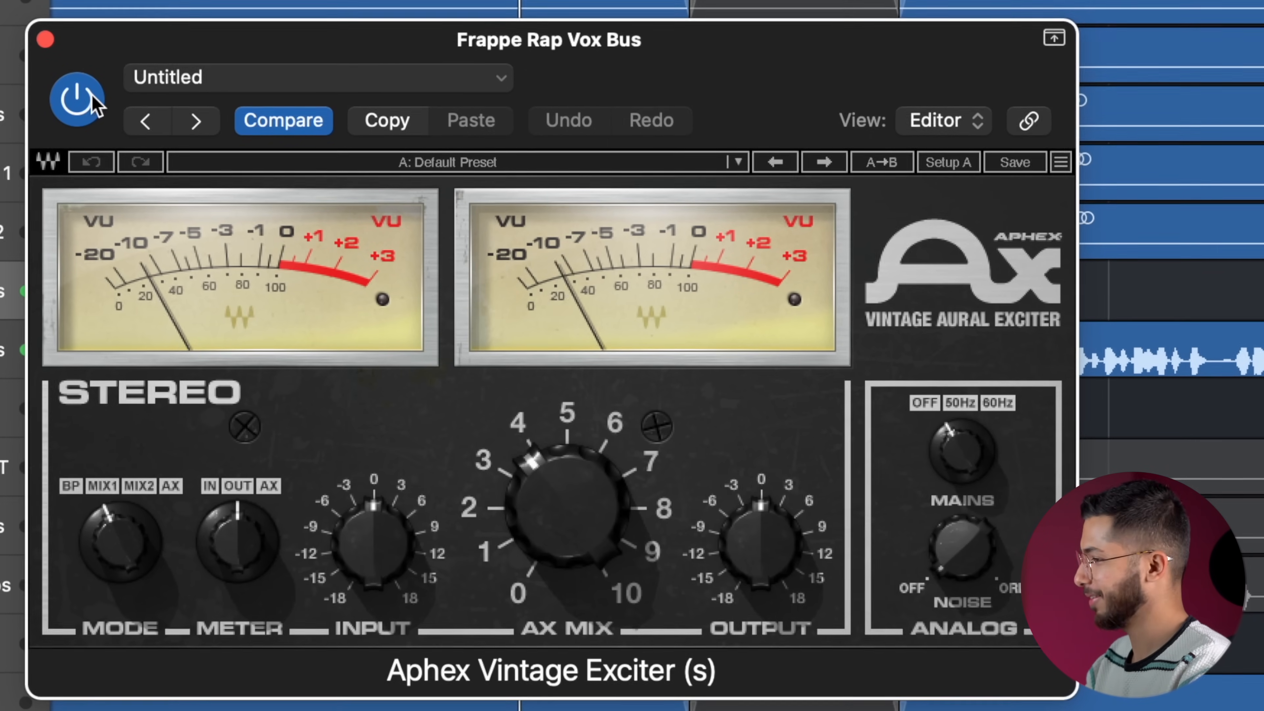
{"action": "left_click", "coordinate": [92, 97]}
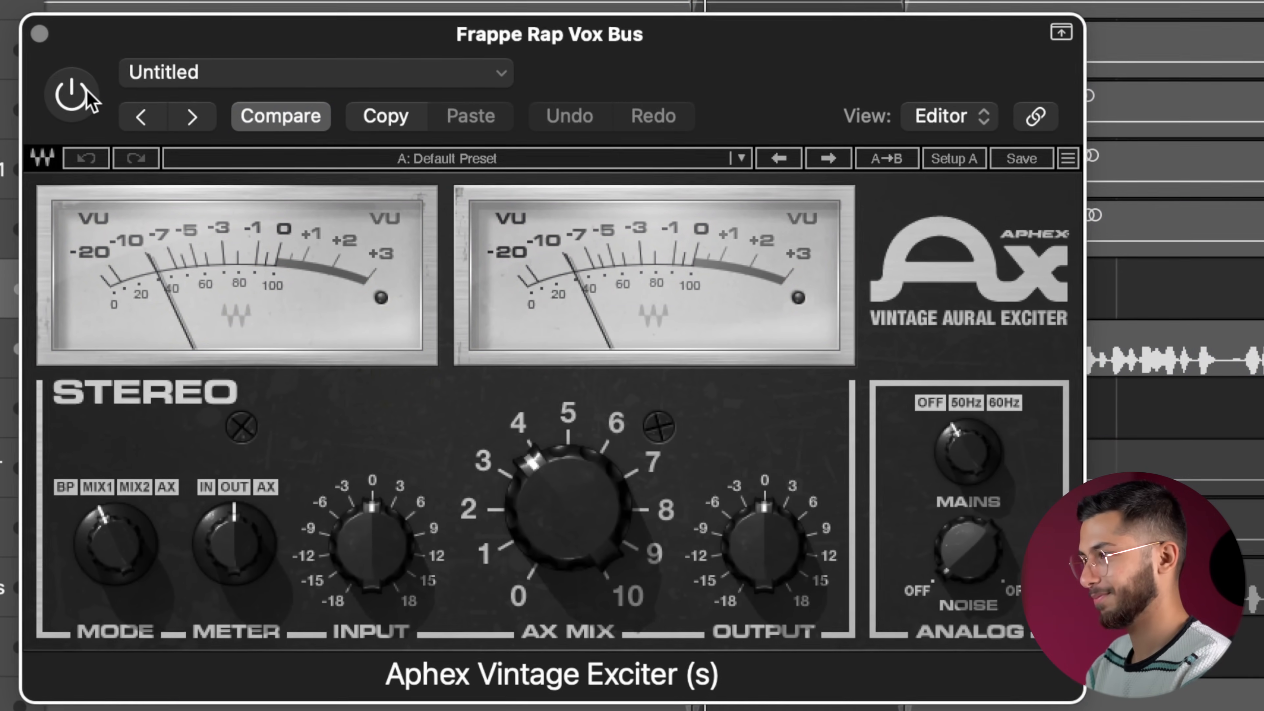
{"action": "left_click", "coordinate": [91, 98]}
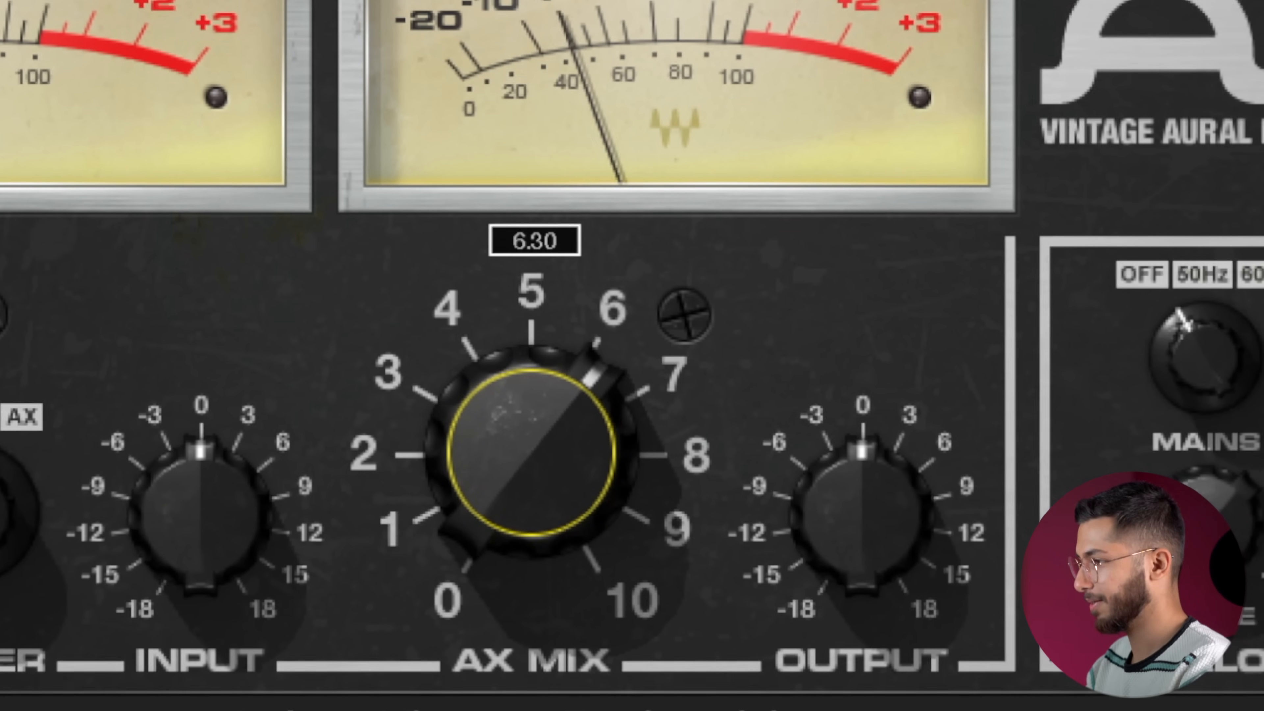
{"action": "left_click_drag", "start_coordinate": [532, 453], "coordinate": [531, 498]}
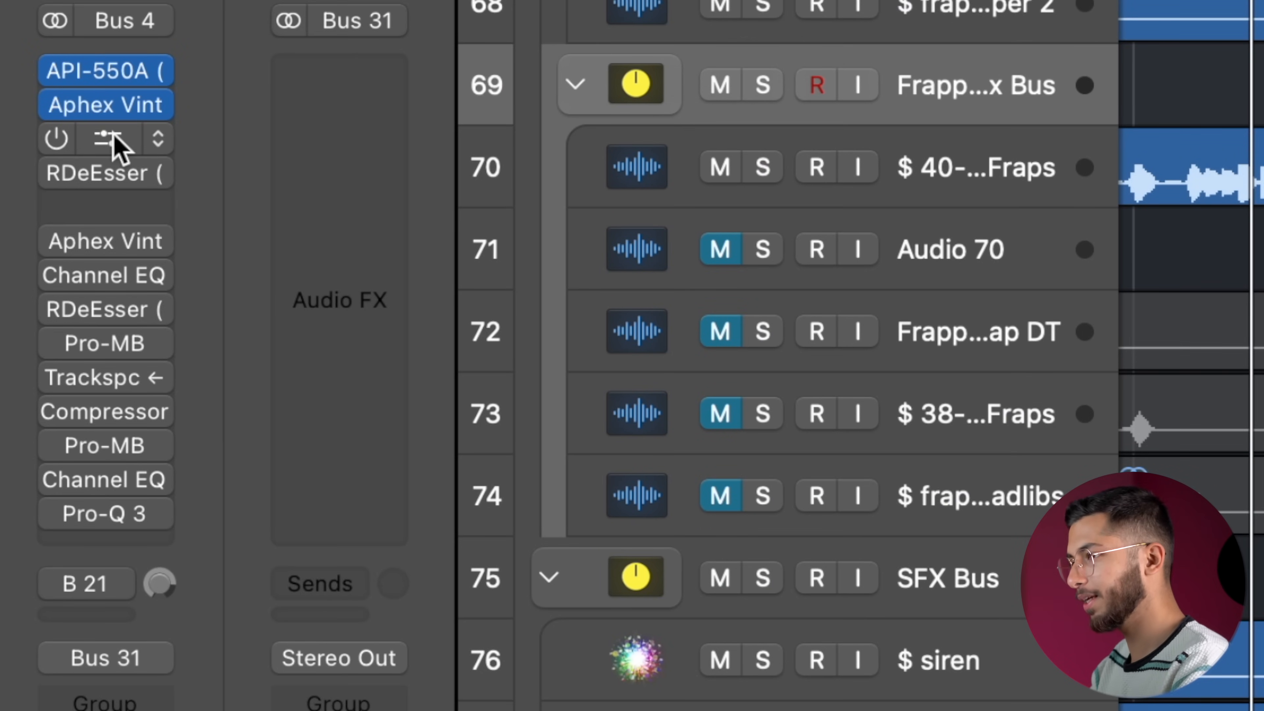
Open the vocal bus's first Channel EQ, and set the second Aphex Vintage Exciter's AX Mix to about 3.5 before closing it.
{"action": "left_click", "coordinate": [107, 139]}
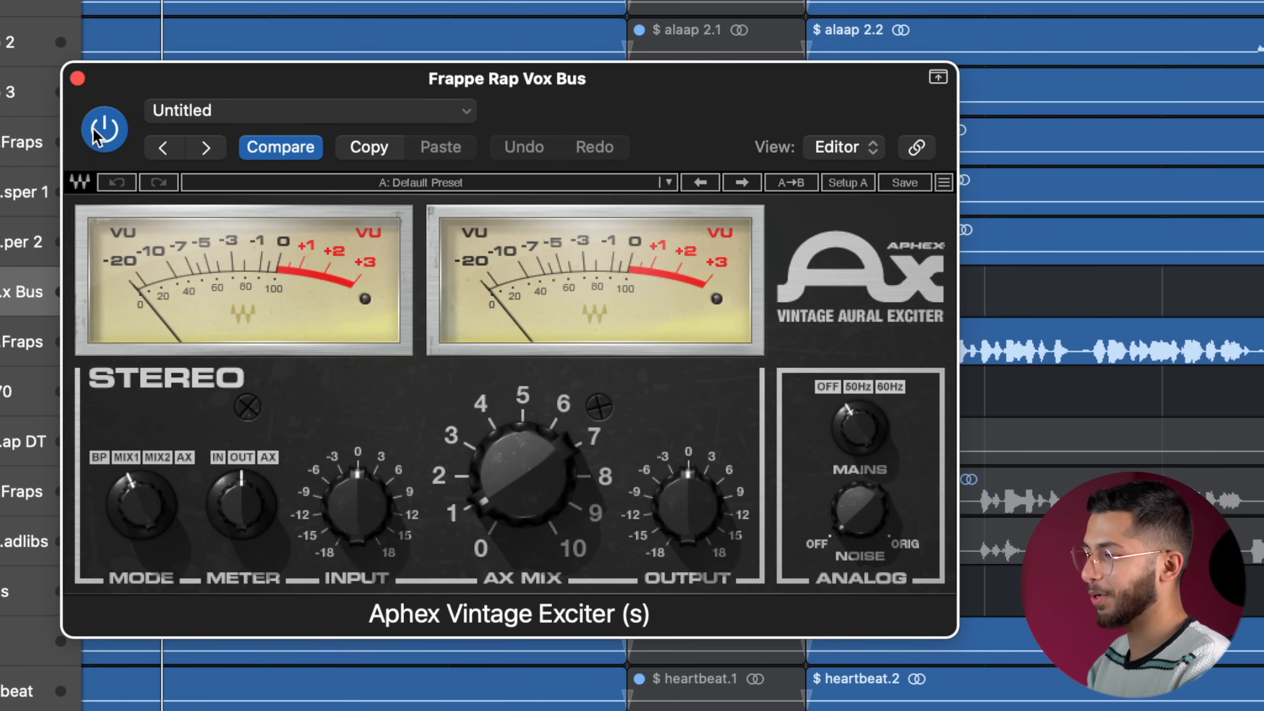
{"action": "mouse_move", "coordinate": [510, 507]}
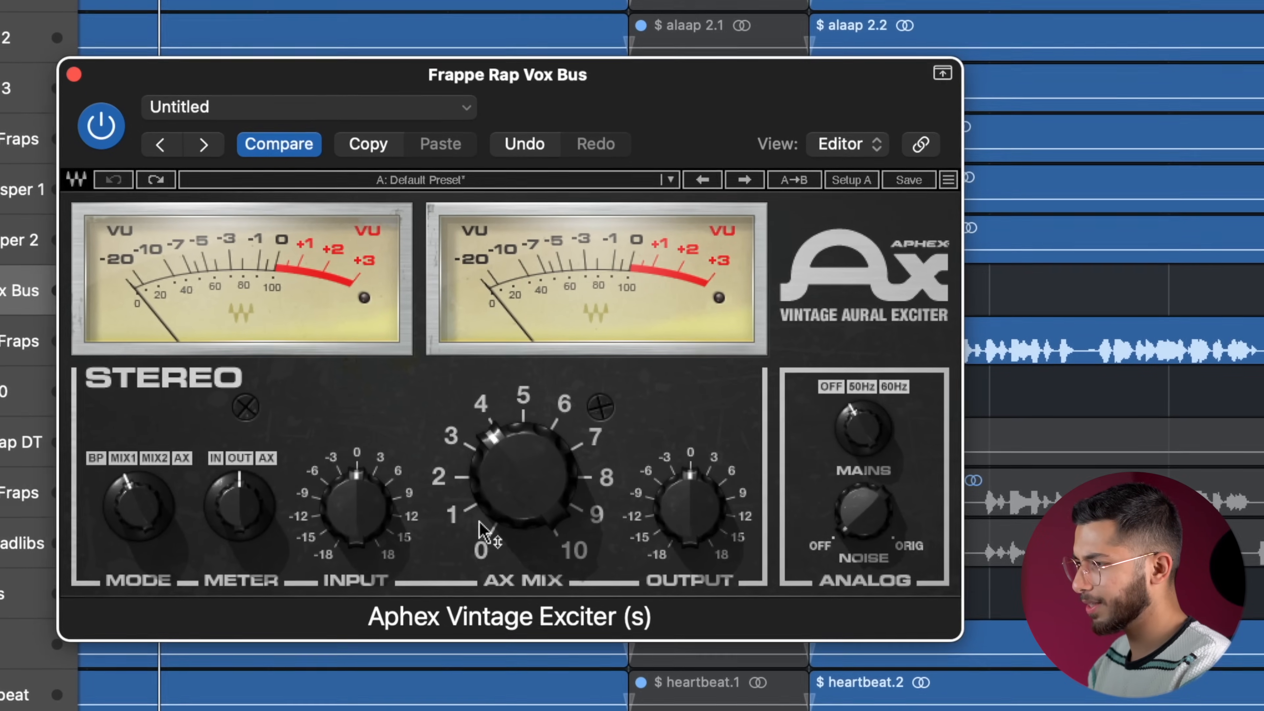
{"action": "mouse_move", "coordinate": [521, 451]}
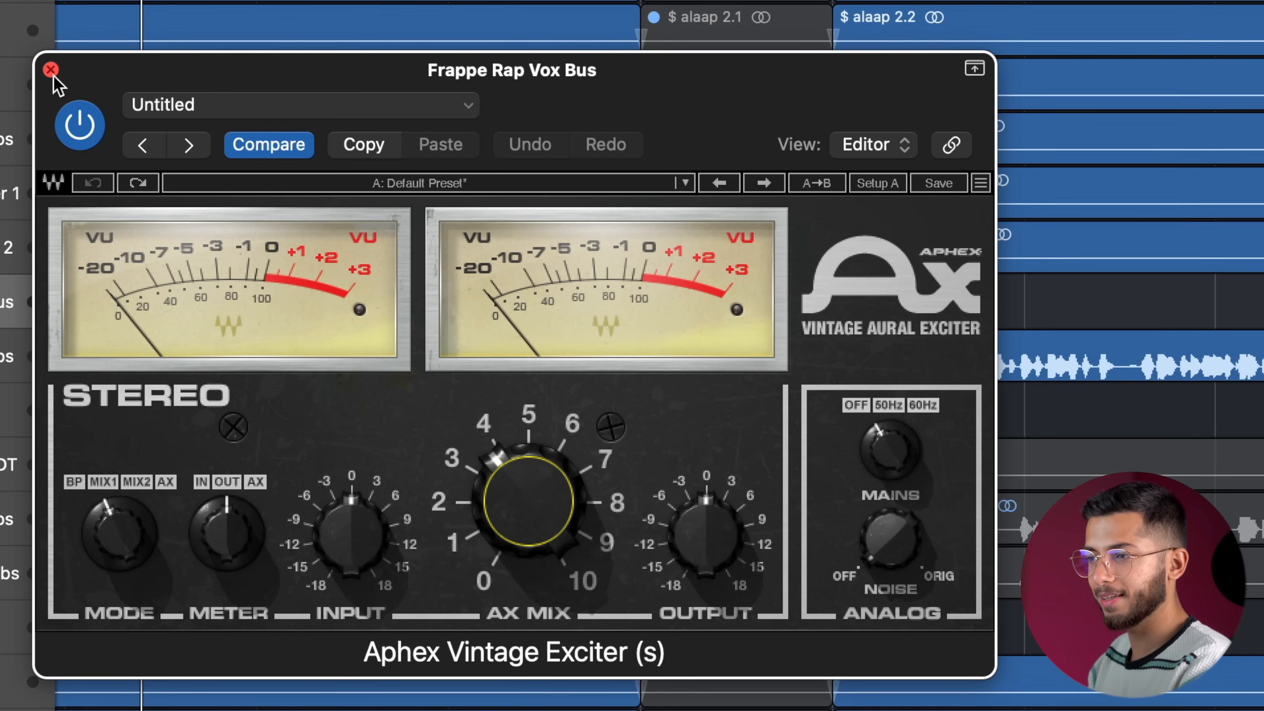
{"action": "left_click", "coordinate": [52, 70]}
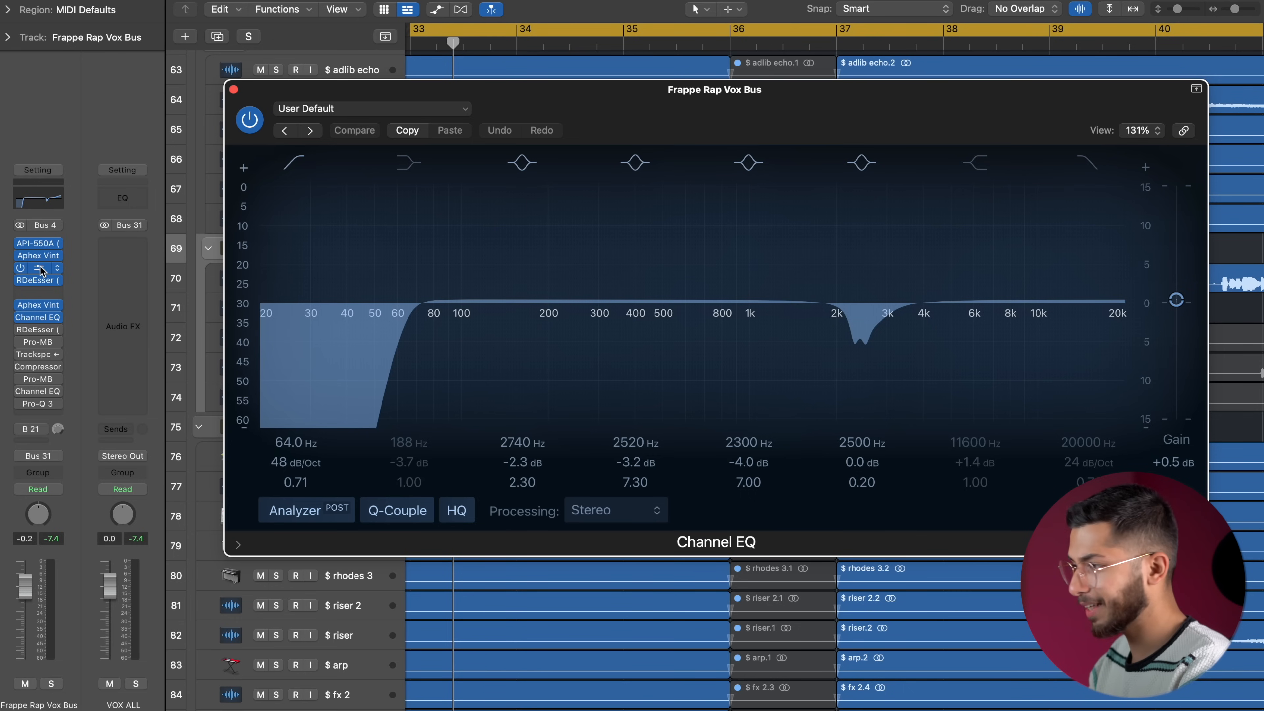
Open both Channel EQs on the Frappe Rap Vox Bus and rearrange their windows to compare the two curves.
{"action": "left_click", "coordinate": [41, 270]}
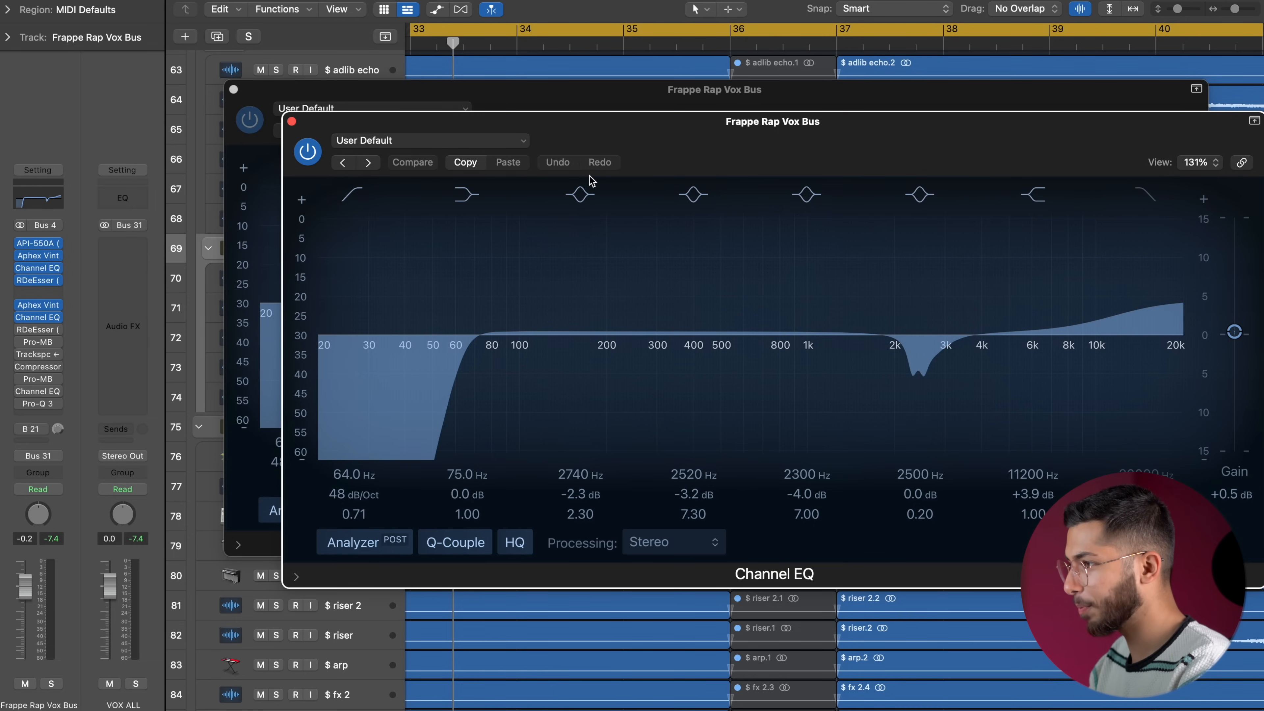
{"action": "left_click_drag", "start_coordinate": [591, 181], "coordinate": [523, 224]}
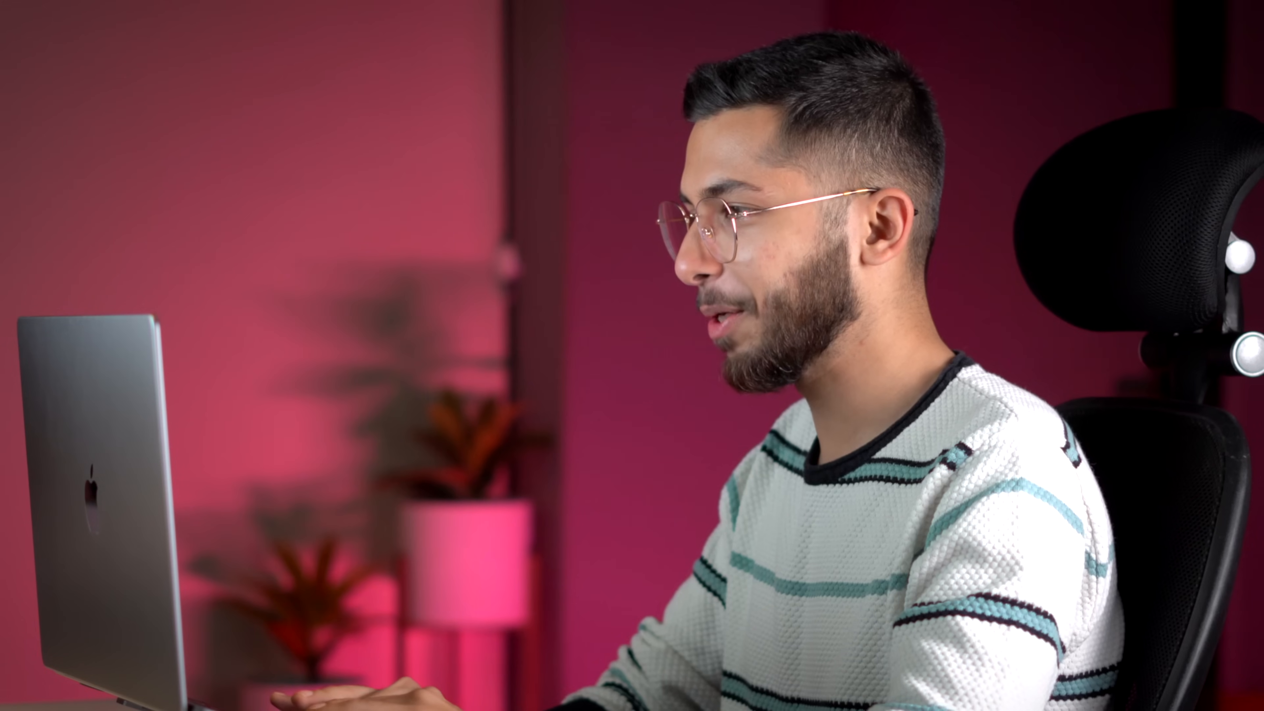
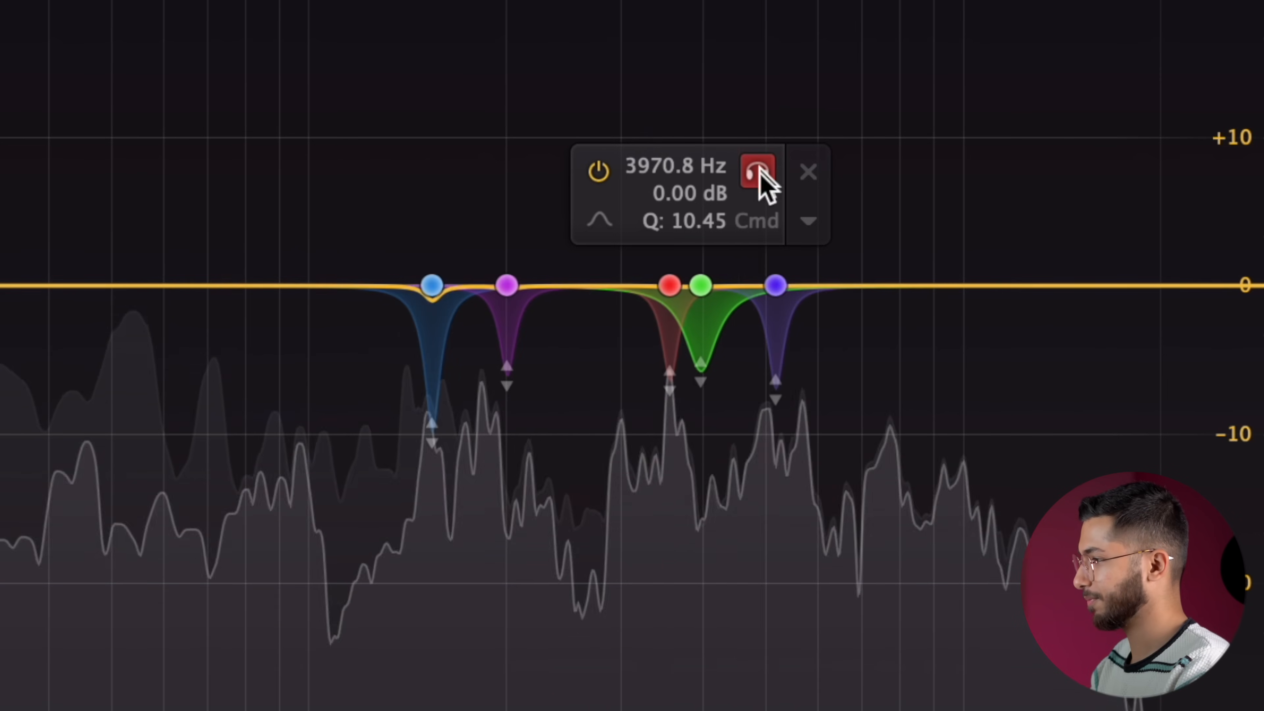
Audition the 5170.2 Hz band of Pro-Q 3 on its own to listen to that resonance.
{"action": "left_click", "coordinate": [831, 182]}
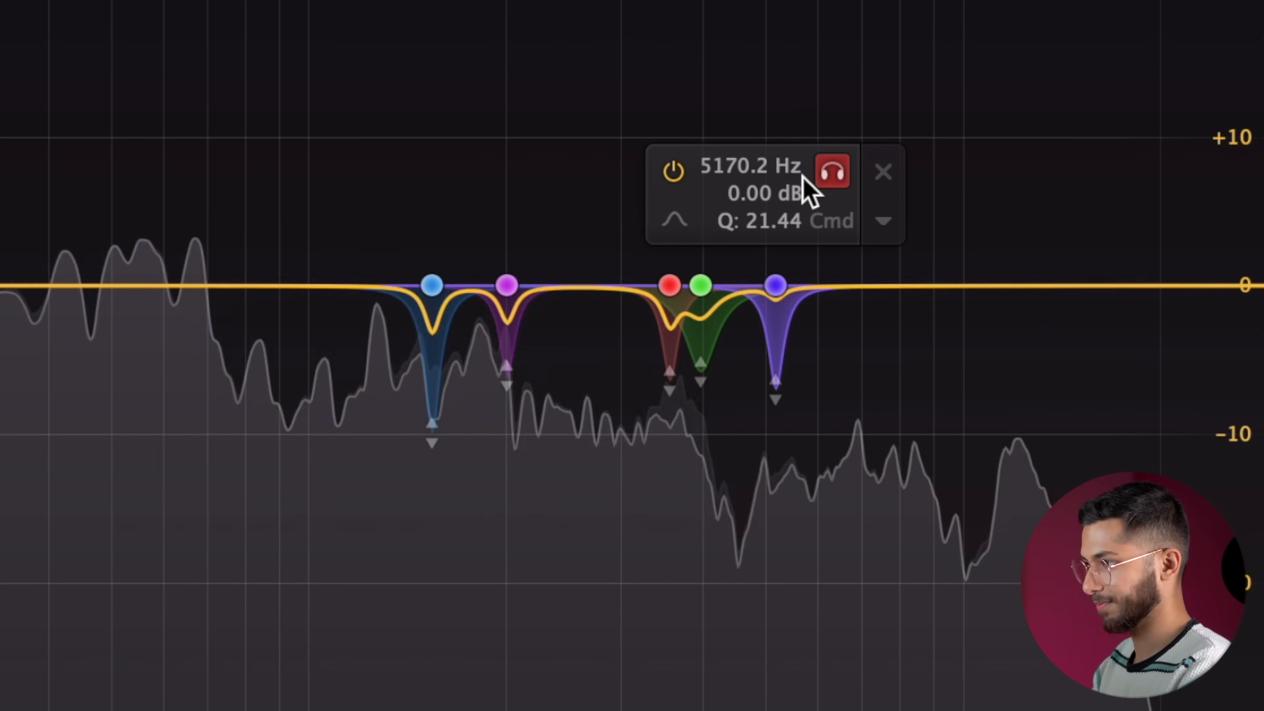
{"action": "left_click", "coordinate": [98, 45]}
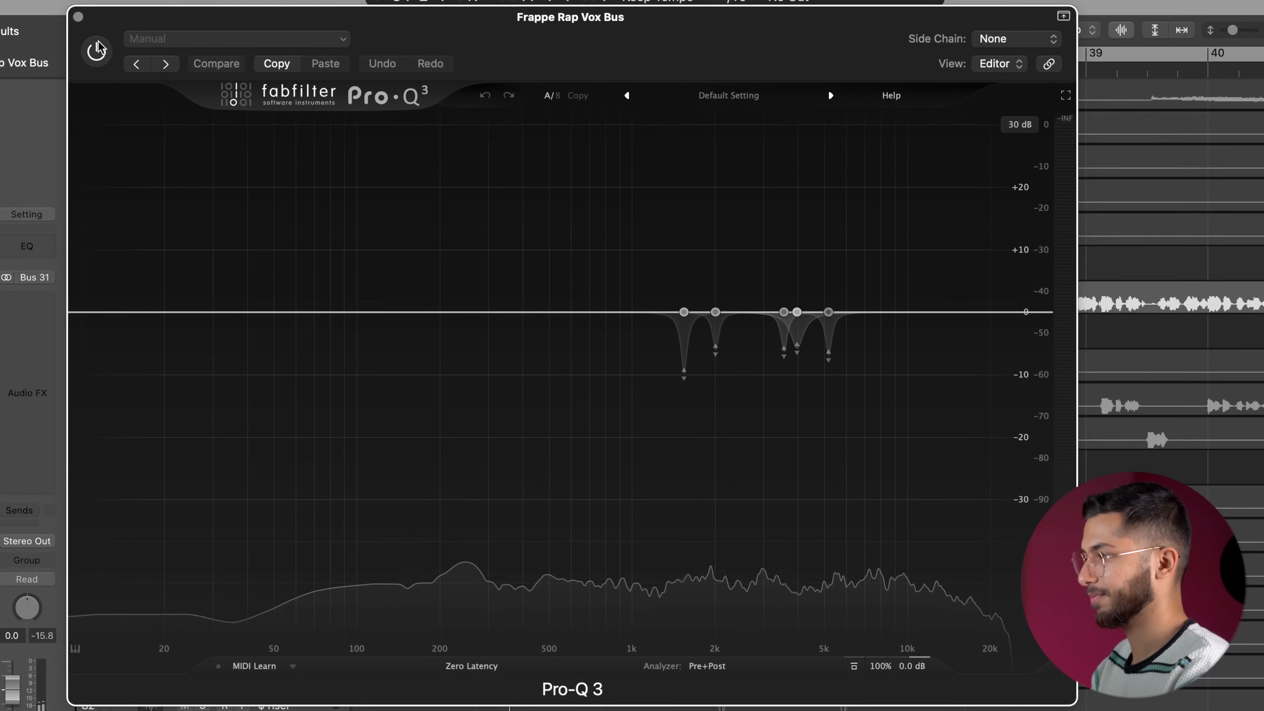
{"action": "left_click", "coordinate": [98, 46]}
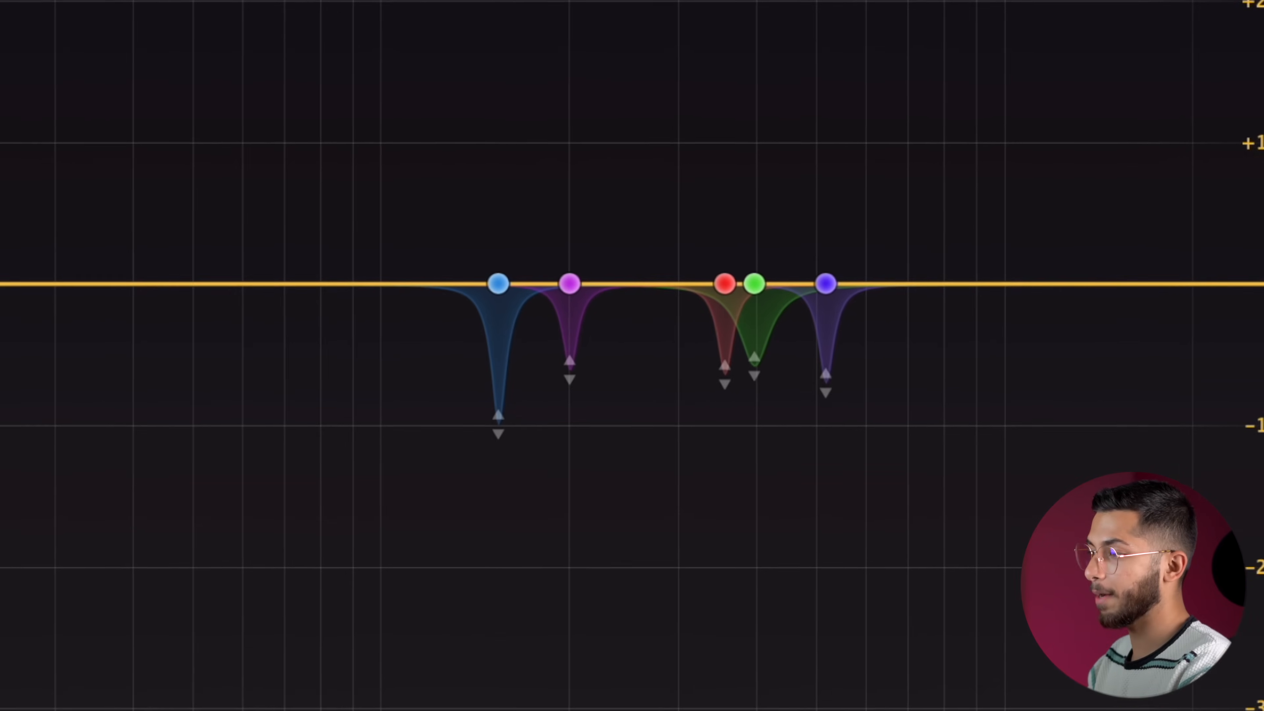
Add a narrow bell band at about 264 Hz with a Q of 6.809 in Pro-Q 3 and make it dynamic.
{"action": "mouse_move", "coordinate": [545, 150]}
{"action": "left_click_drag", "start_coordinate": [296, 57], "coordinate": [1106, 620]}
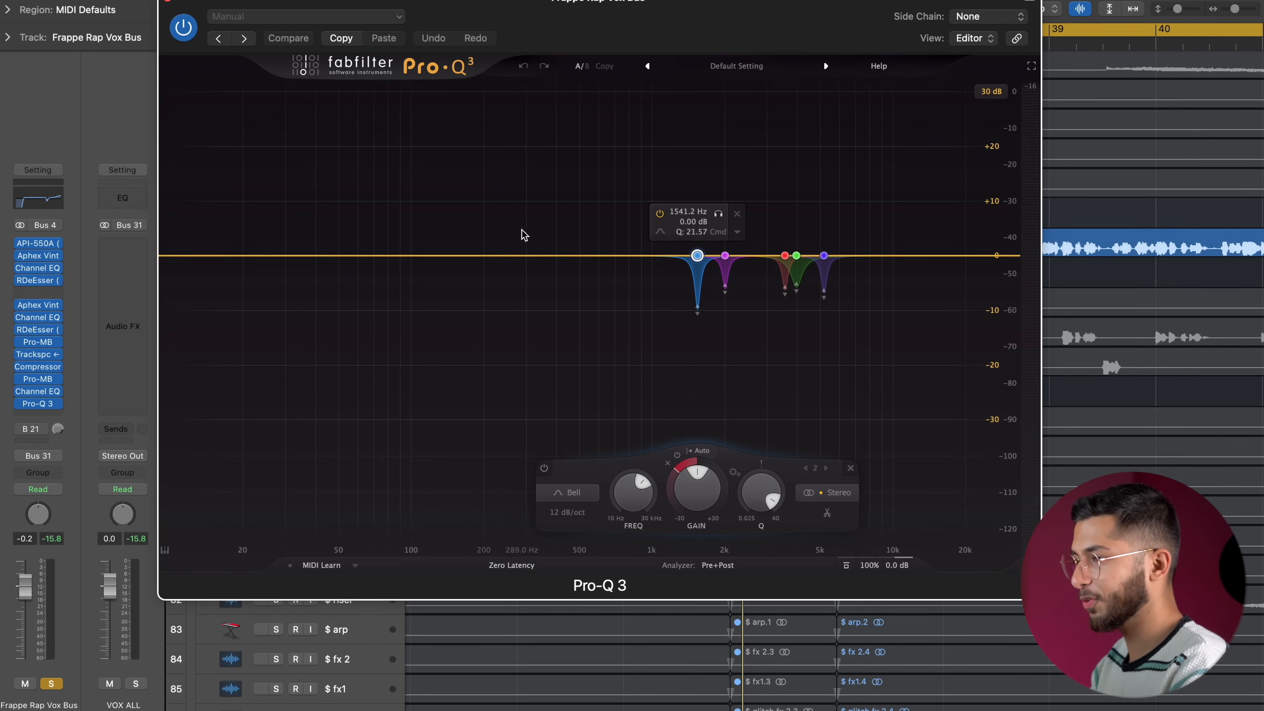
{"action": "left_click_drag", "start_coordinate": [513, 255], "coordinate": [512, 200]}
{"action": "scroll", "coordinate": [513, 200], "scroll_direction": "up", "scroll_amount": 8}
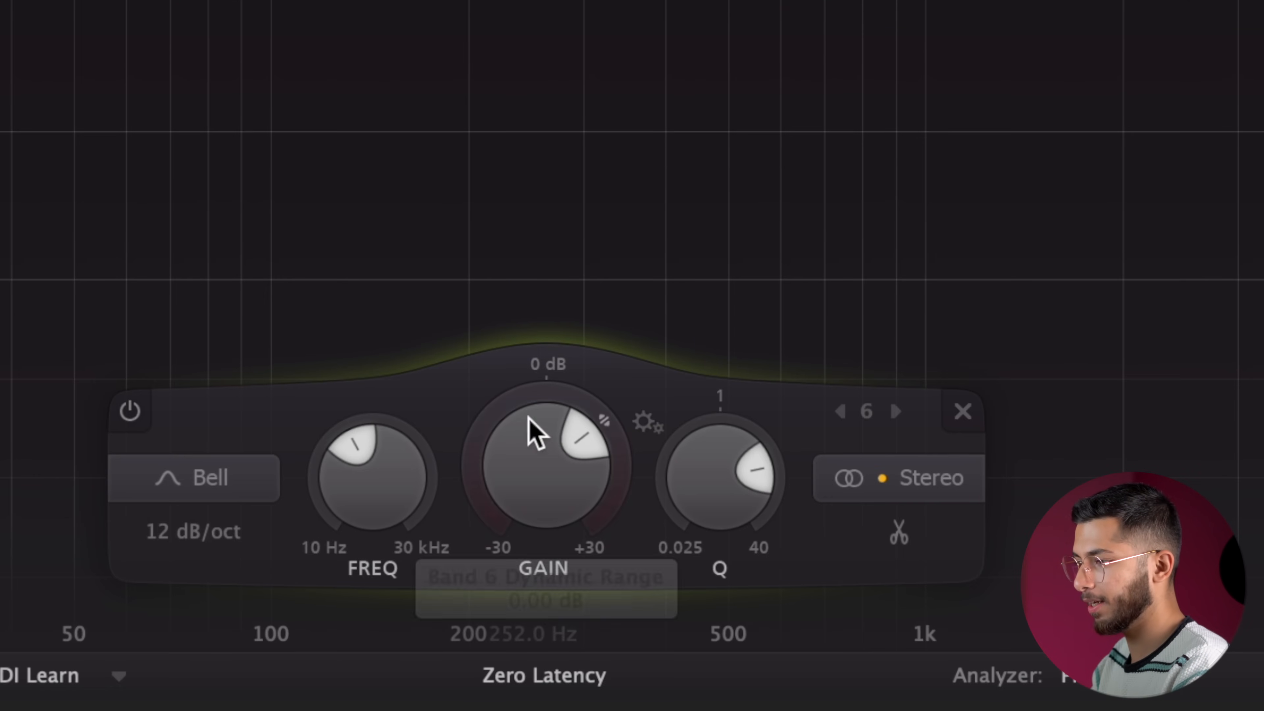
{"action": "double_click", "coordinate": [535, 478]}
{"action": "key", "text": "Return"}
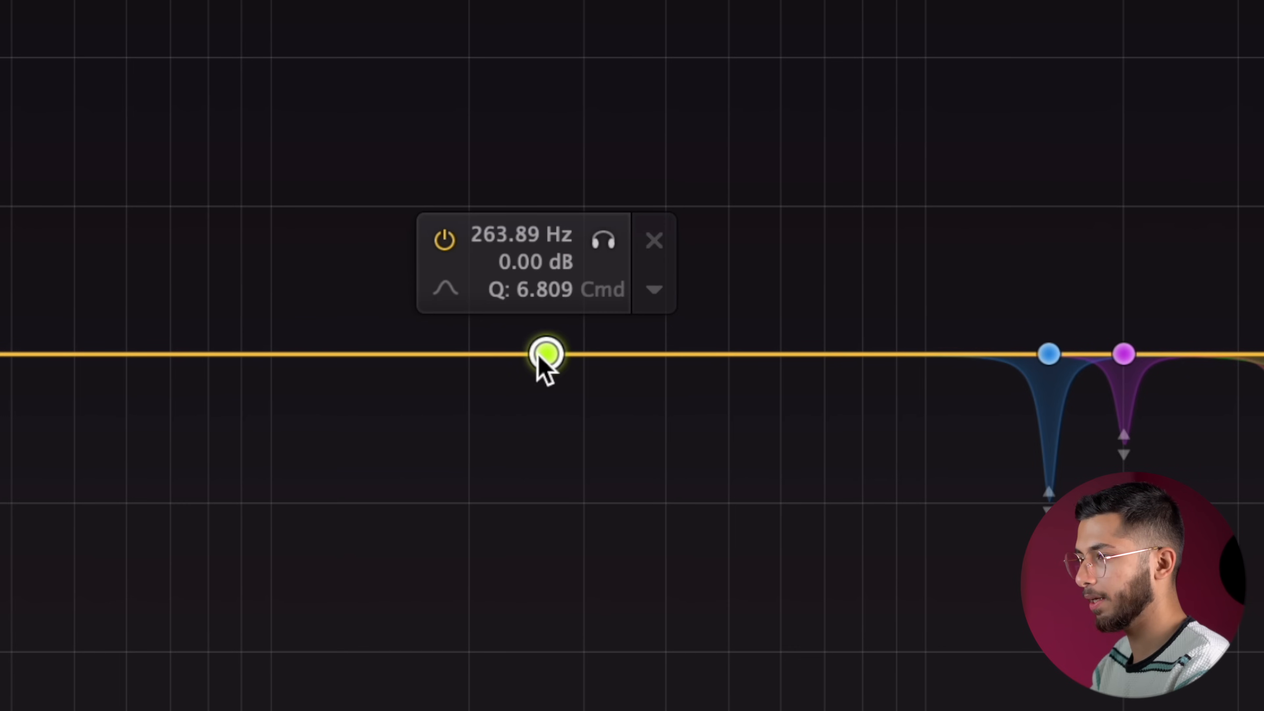
{"action": "right_click", "coordinate": [546, 355]}
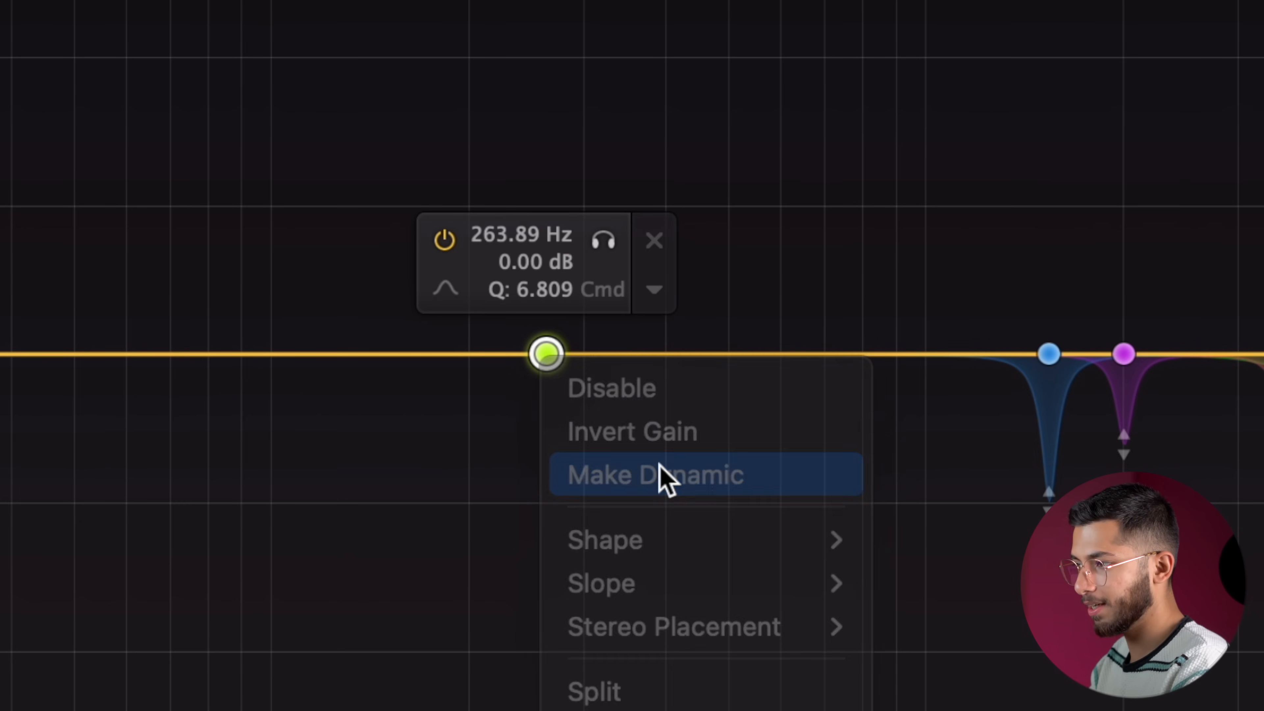
{"action": "left_click", "coordinate": [659, 474]}
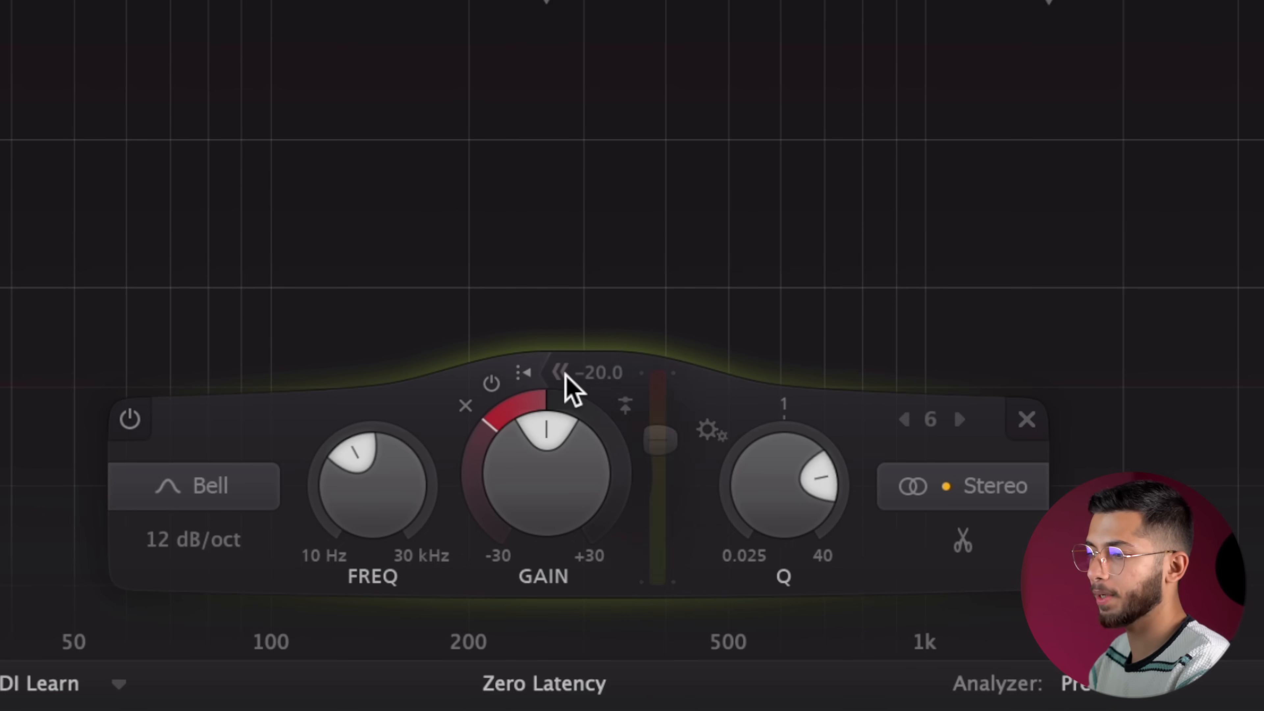
{"action": "mouse_move", "coordinate": [660, 442]}
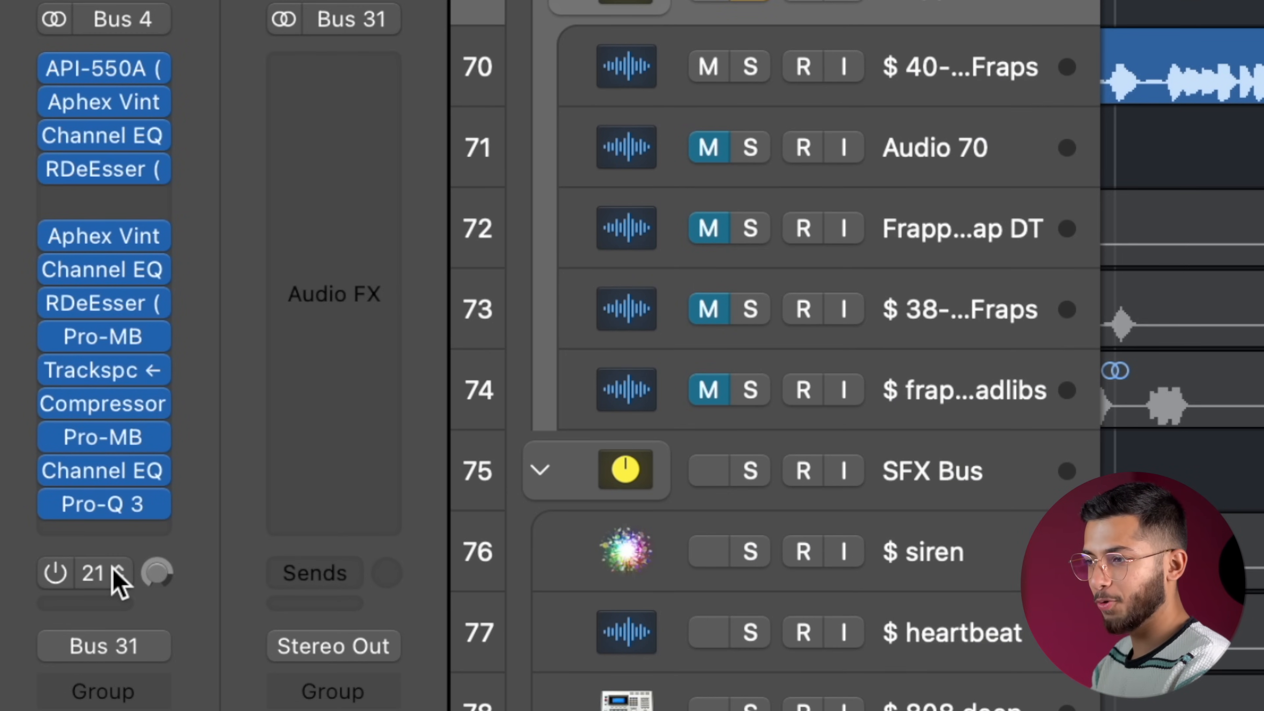
Enable the Frappe Rap Vox Bus's Bus 21 send and examine the CLA-76 and Pro-L 2 plug-ins on the PC.VOX bus.
{"action": "left_click", "coordinate": [112, 573]}
{"action": "left_click", "coordinate": [6, 567]}
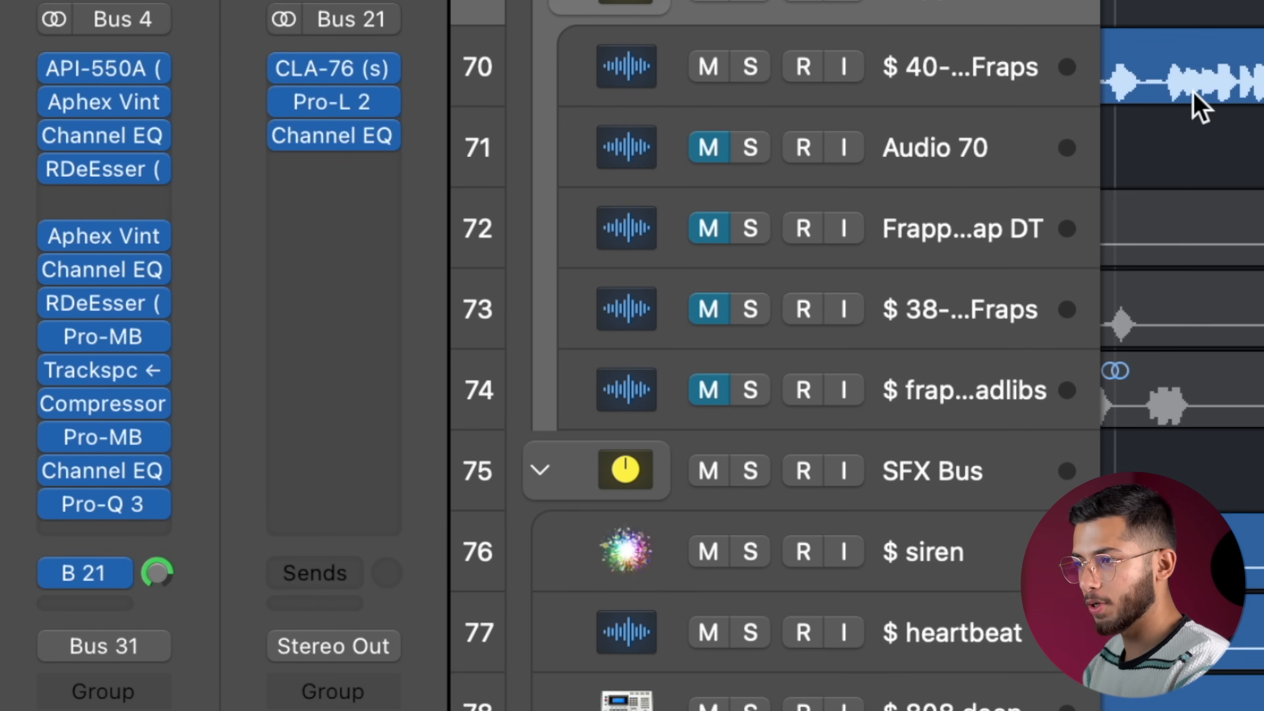
{"action": "left_click", "coordinate": [333, 72]}
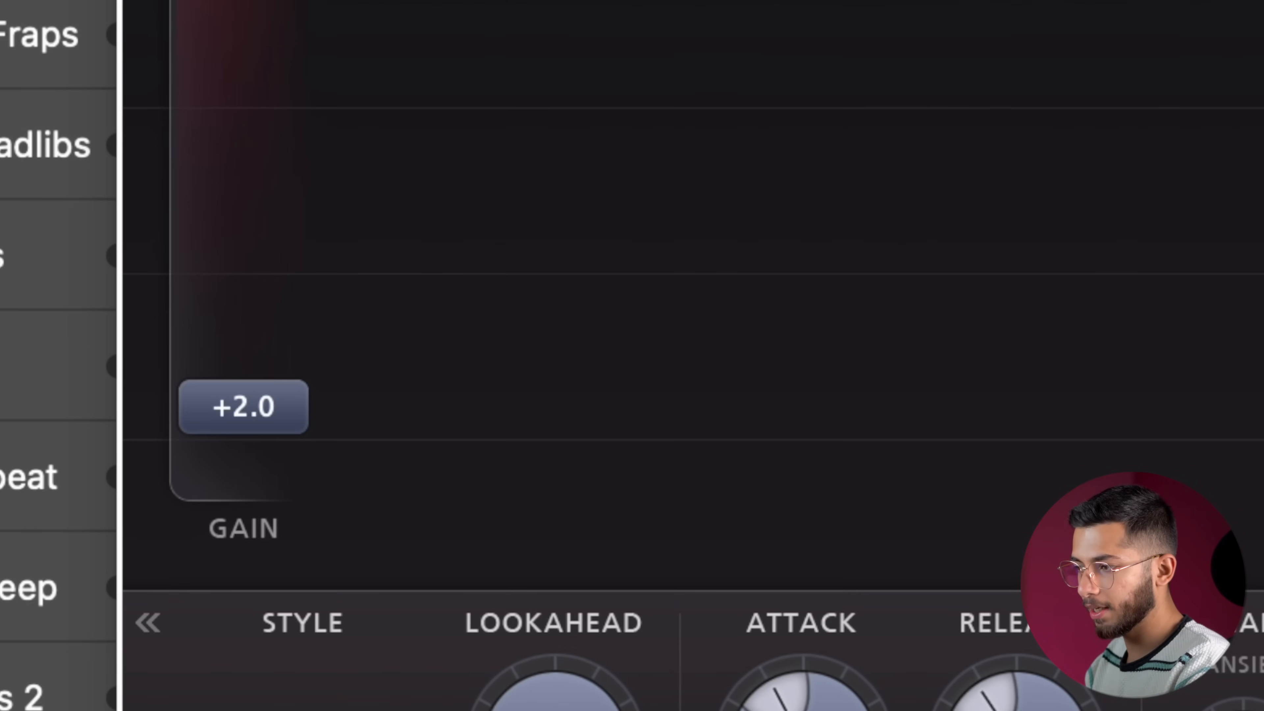
{"action": "mouse_move", "coordinate": [144, 448]}
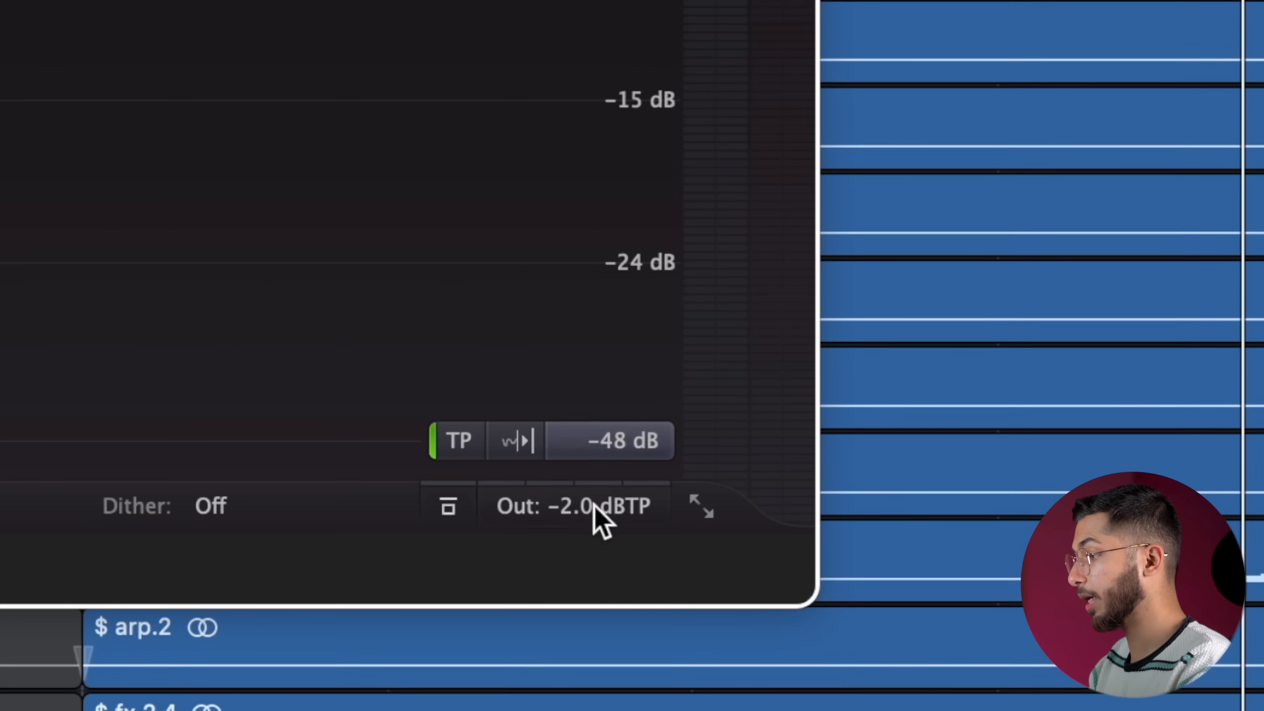
{"action": "mouse_move", "coordinate": [592, 510]}
{"action": "mouse_move", "coordinate": [585, 332]}
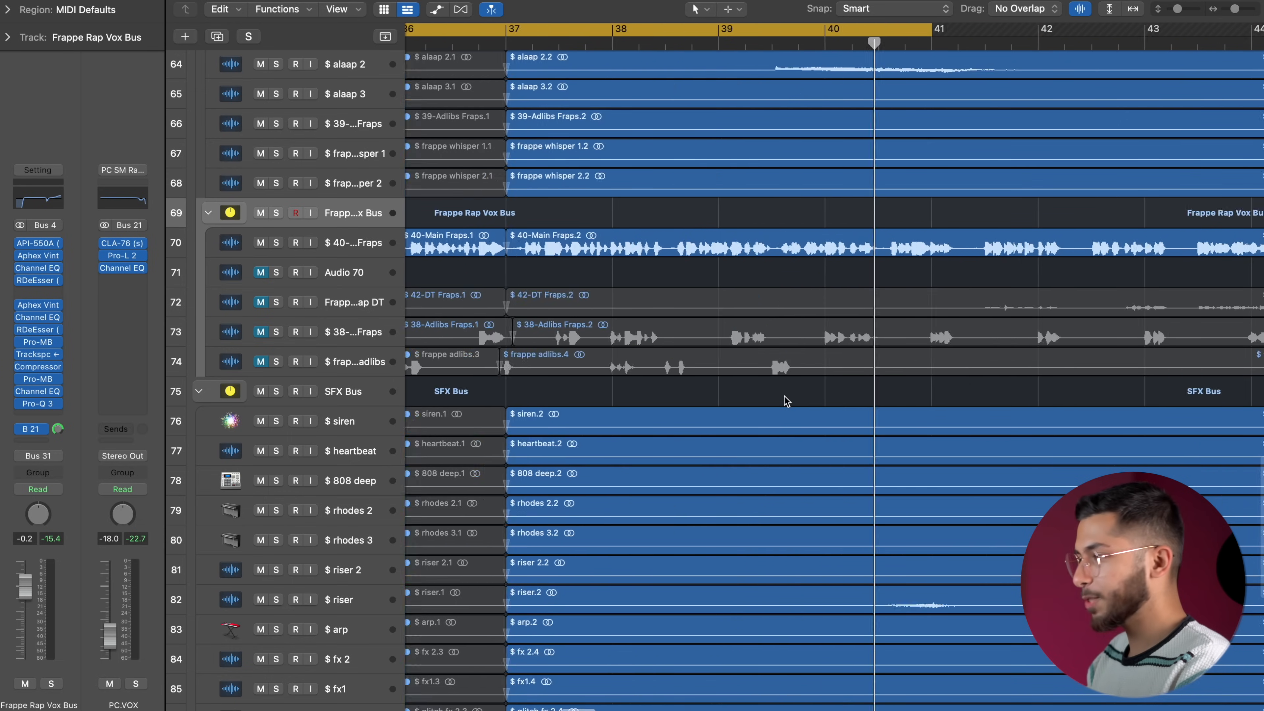
Move to the Encore Bus section around bar 69 and select the Ishqa Master 4 _1 reference track.
{"action": "left_click", "coordinate": [785, 397], "text": "ctrl+alt"}
{"action": "scroll", "coordinate": [785, 397], "scroll_direction": "down", "scroll_amount": 5}
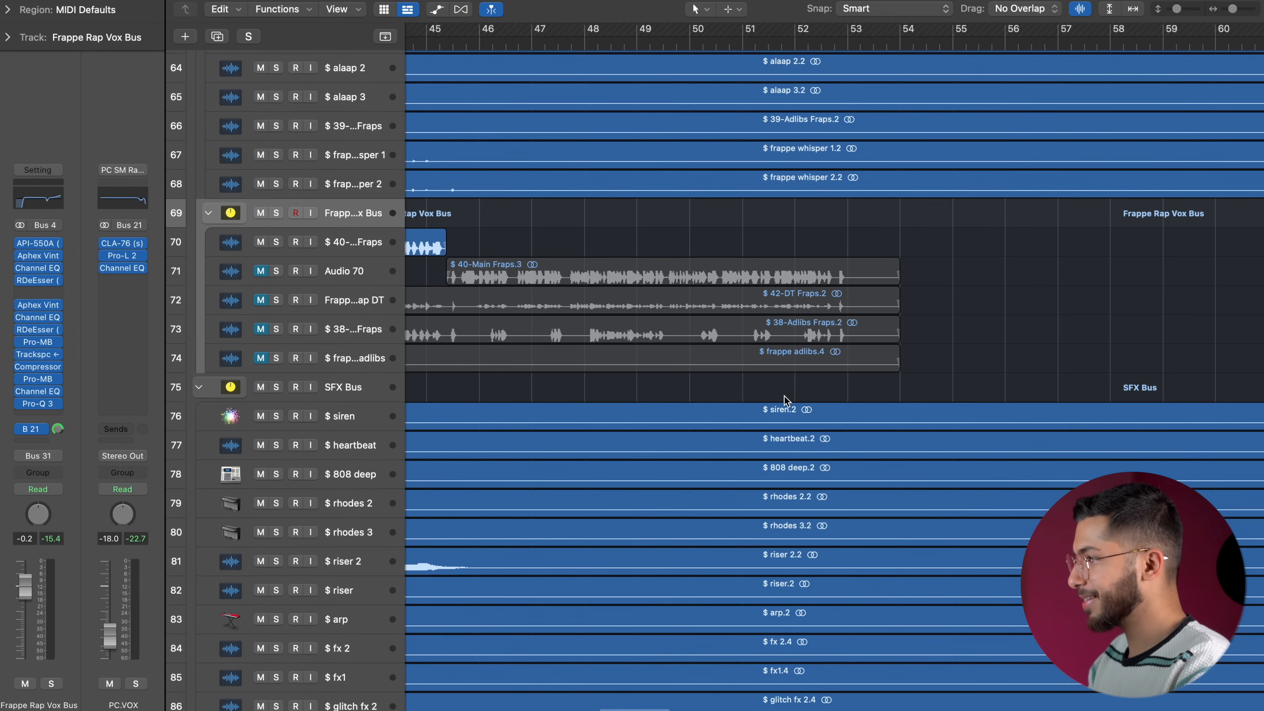
{"action": "scroll", "coordinate": [784, 397], "scroll_direction": "down", "scroll_amount": 12}
{"action": "scroll", "coordinate": [785, 397], "scroll_direction": "right", "scroll_amount": 7}
{"action": "scroll", "coordinate": [784, 396], "scroll_direction": "right", "scroll_amount": 8}
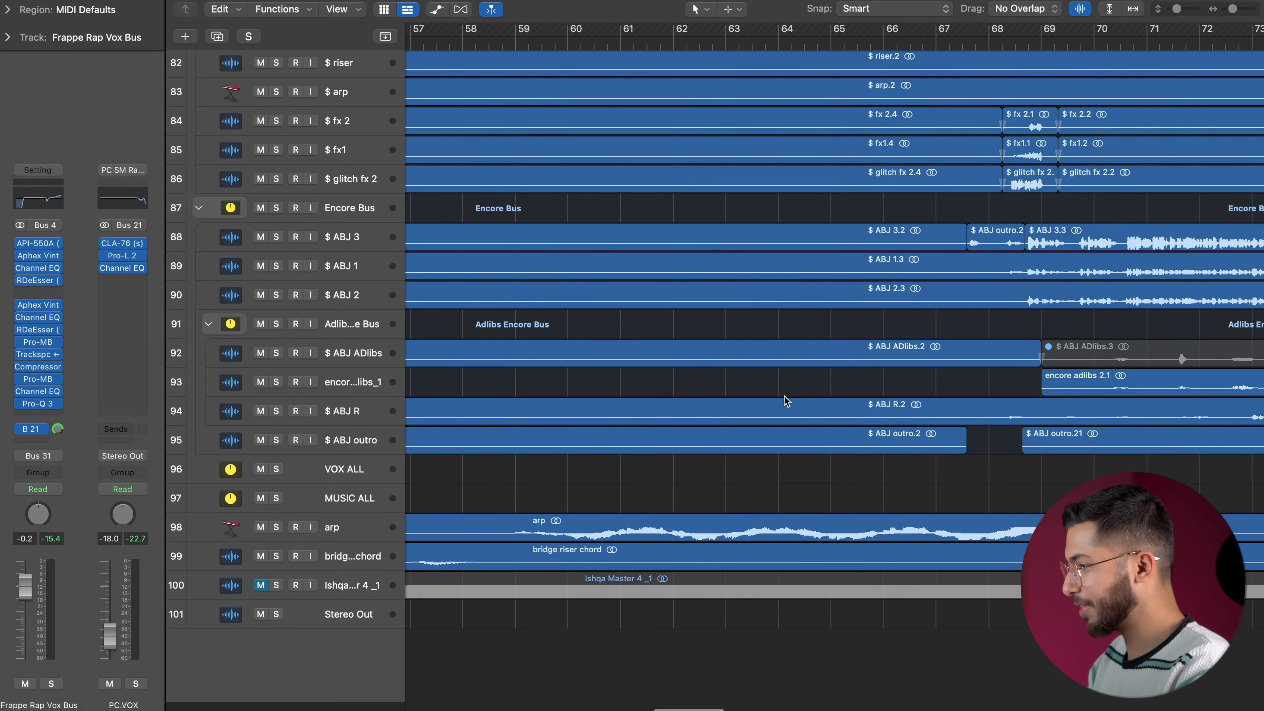
{"action": "scroll", "coordinate": [783, 396], "scroll_direction": "up", "scroll_amount": 3}
{"action": "scroll", "coordinate": [784, 398], "scroll_direction": "left", "scroll_amount": 1}
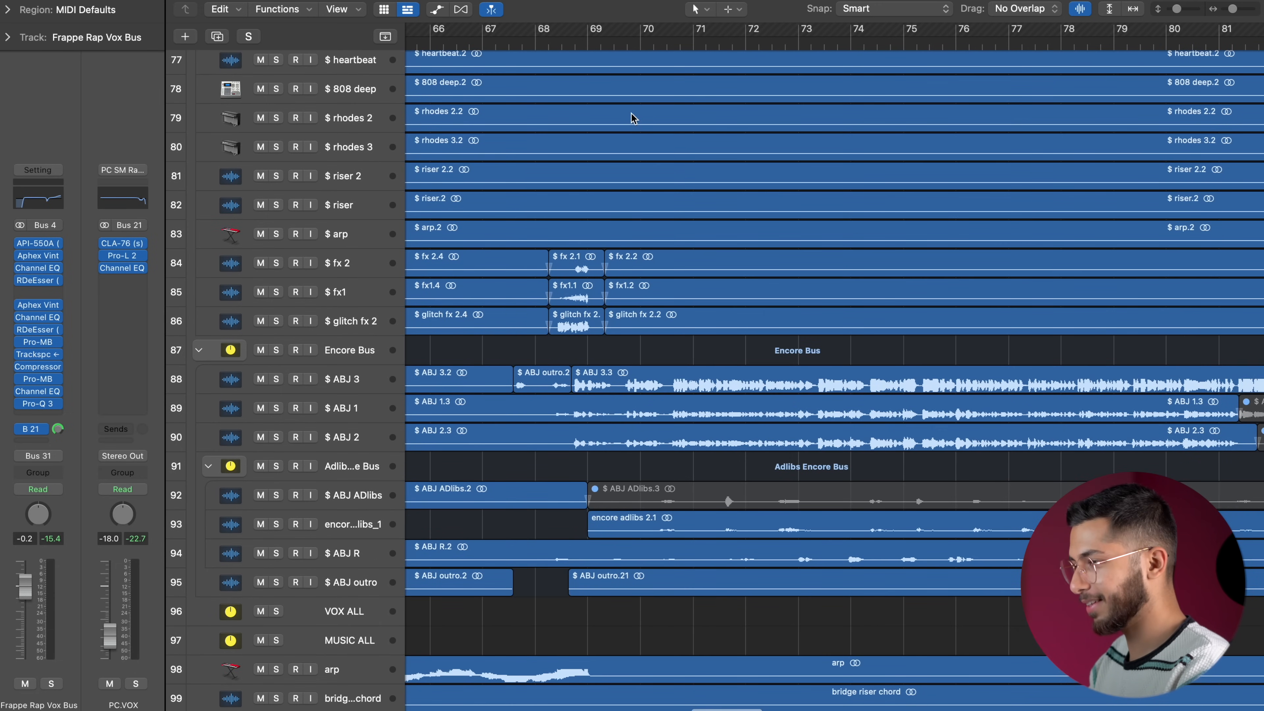
{"action": "scroll", "coordinate": [615, 444], "scroll_direction": "down", "scroll_amount": 4}
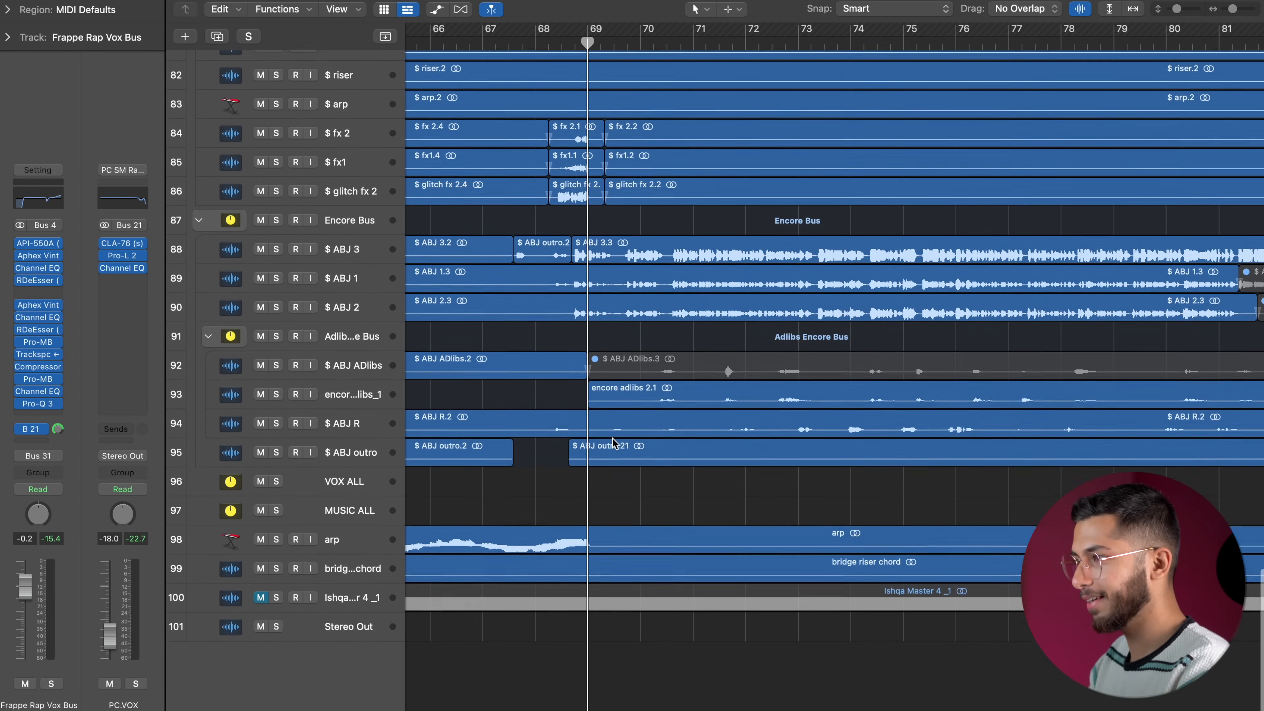
{"action": "left_click", "coordinate": [332, 605]}
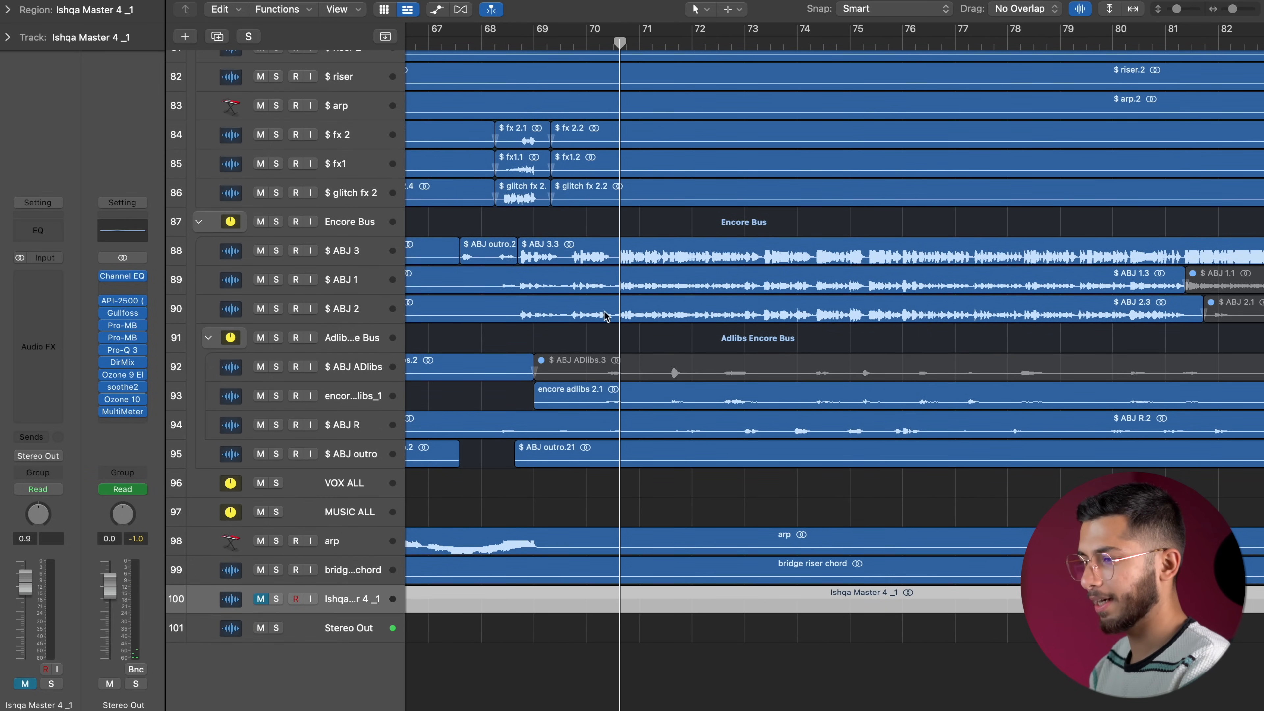
Solo the encore adlibs_1 track briefly to audition it, and clear the solo.
{"action": "left_click", "coordinate": [275, 396]}
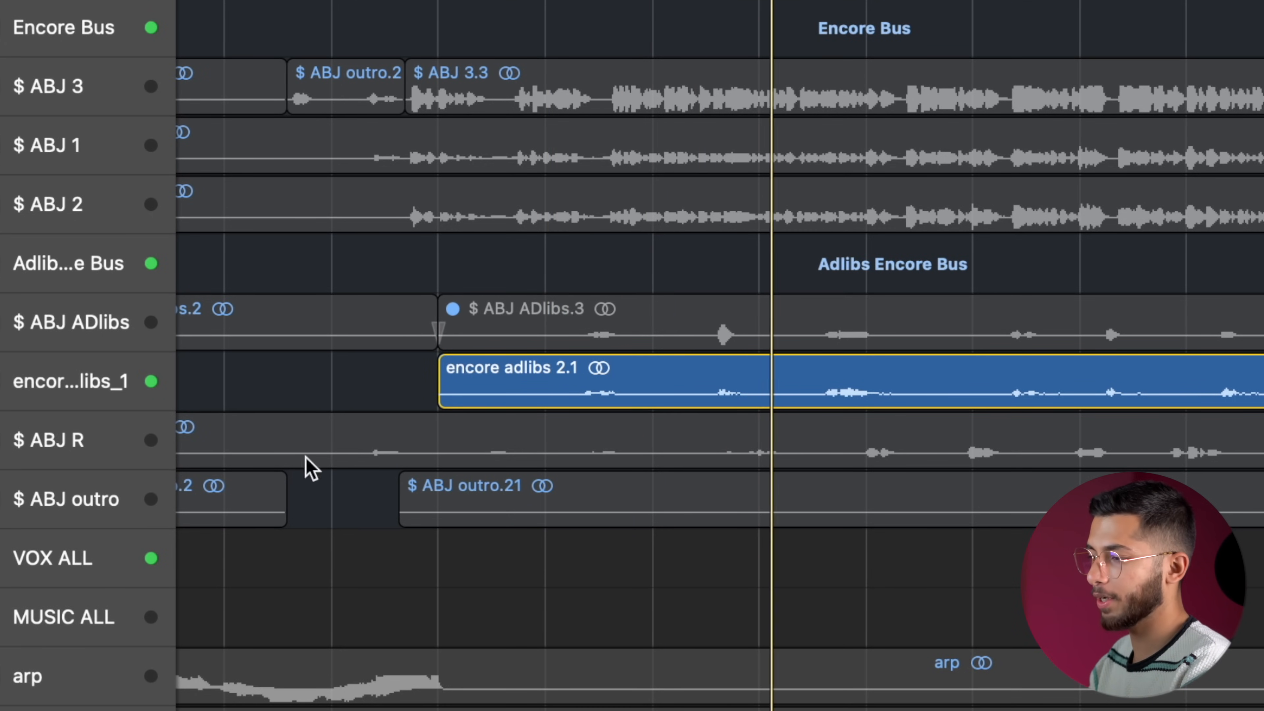
{"action": "key", "text": "s"}
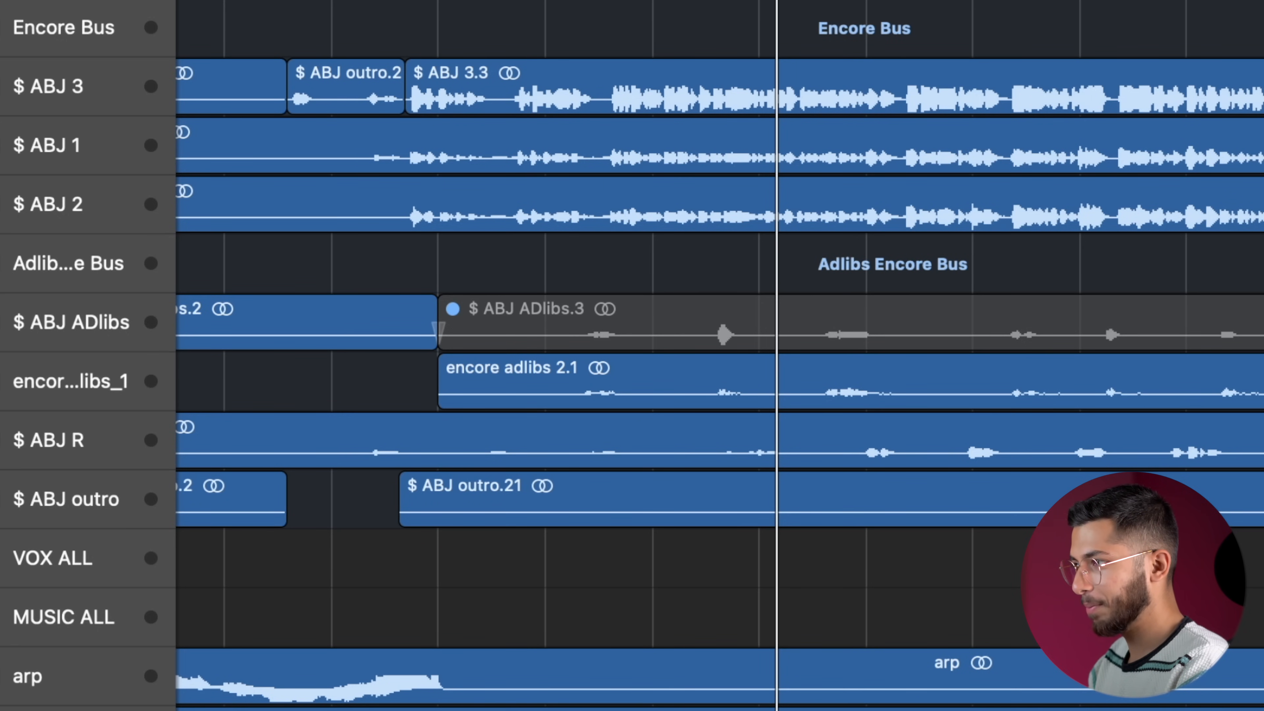
Set a cycle range from bar 69 to bar 76 and shift it further along the Encore section.
{"action": "left_click_drag", "start_coordinate": [535, 29], "coordinate": [903, 3]}
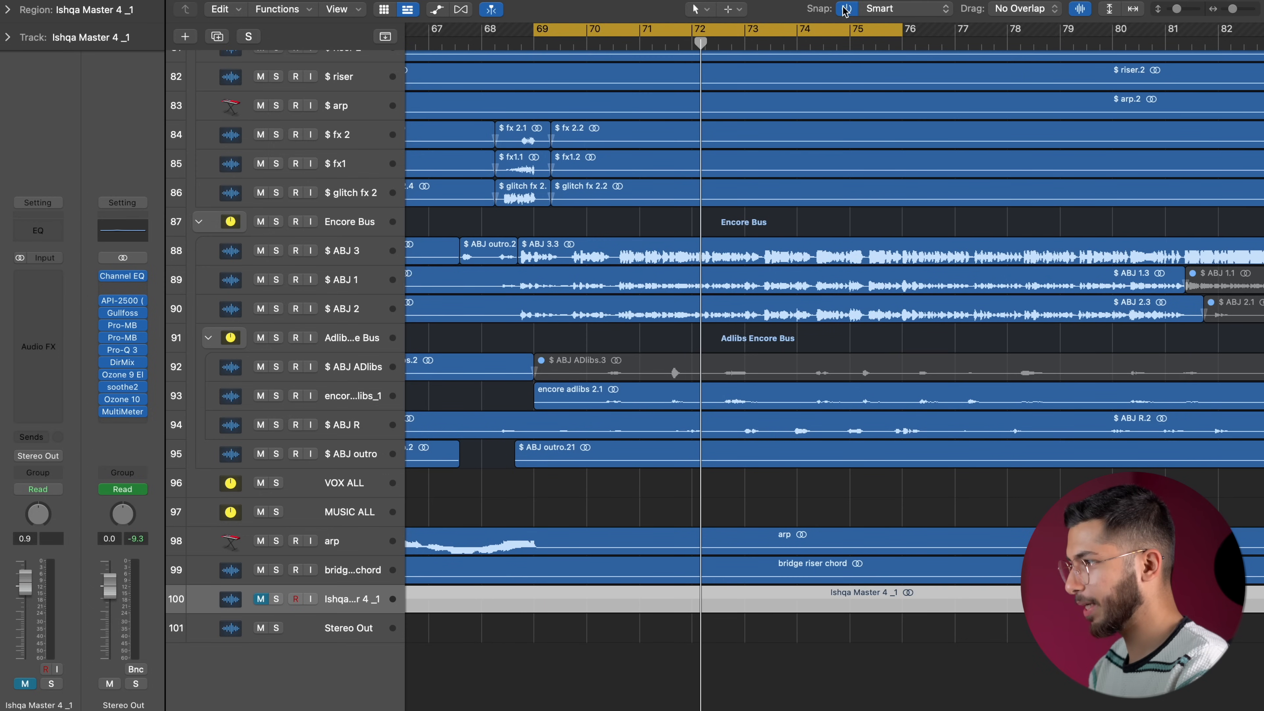
{"action": "left_click_drag", "start_coordinate": [800, 31], "coordinate": [1114, 46]}
{"action": "scroll", "coordinate": [1114, 46], "scroll_direction": "right", "scroll_amount": 5}
Mute the Adlibs Encore Bus, its tracks and $ ABJ outro, and enlarge the tracks with $ ABJ 3 selected.
{"action": "left_click_drag", "start_coordinate": [260, 338], "coordinate": [260, 455]}
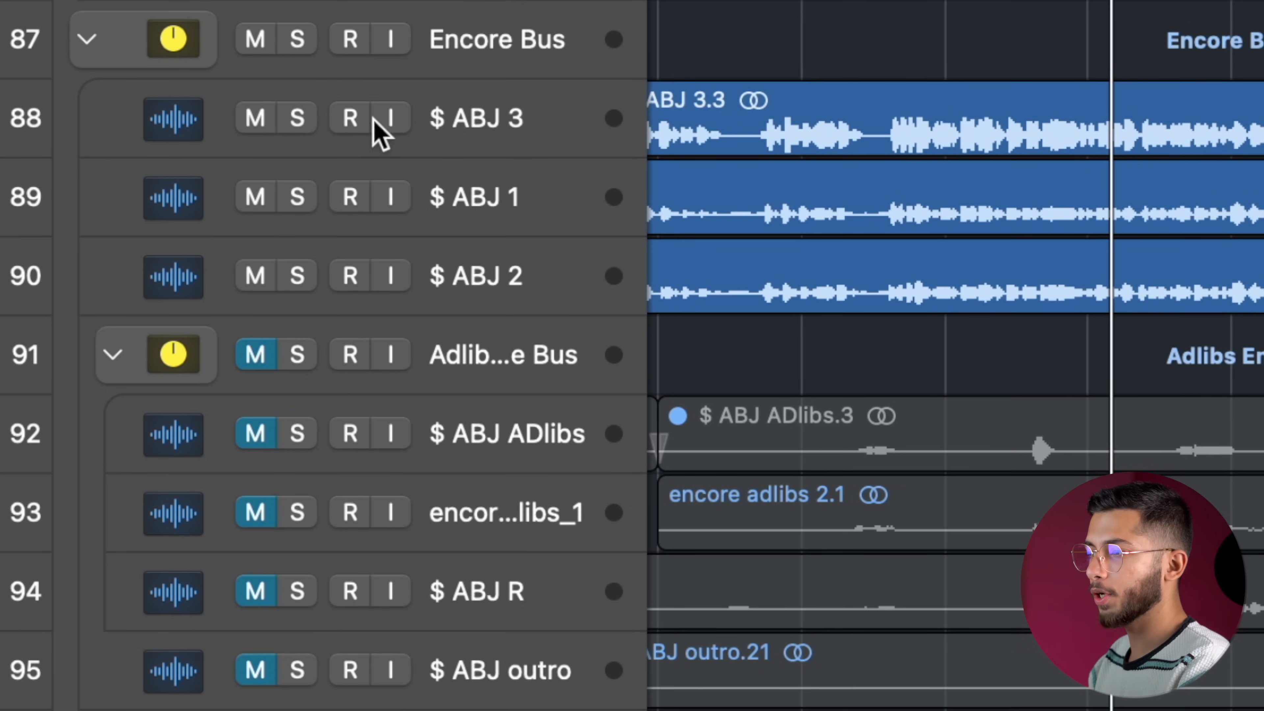
{"action": "left_click", "coordinate": [482, 133]}
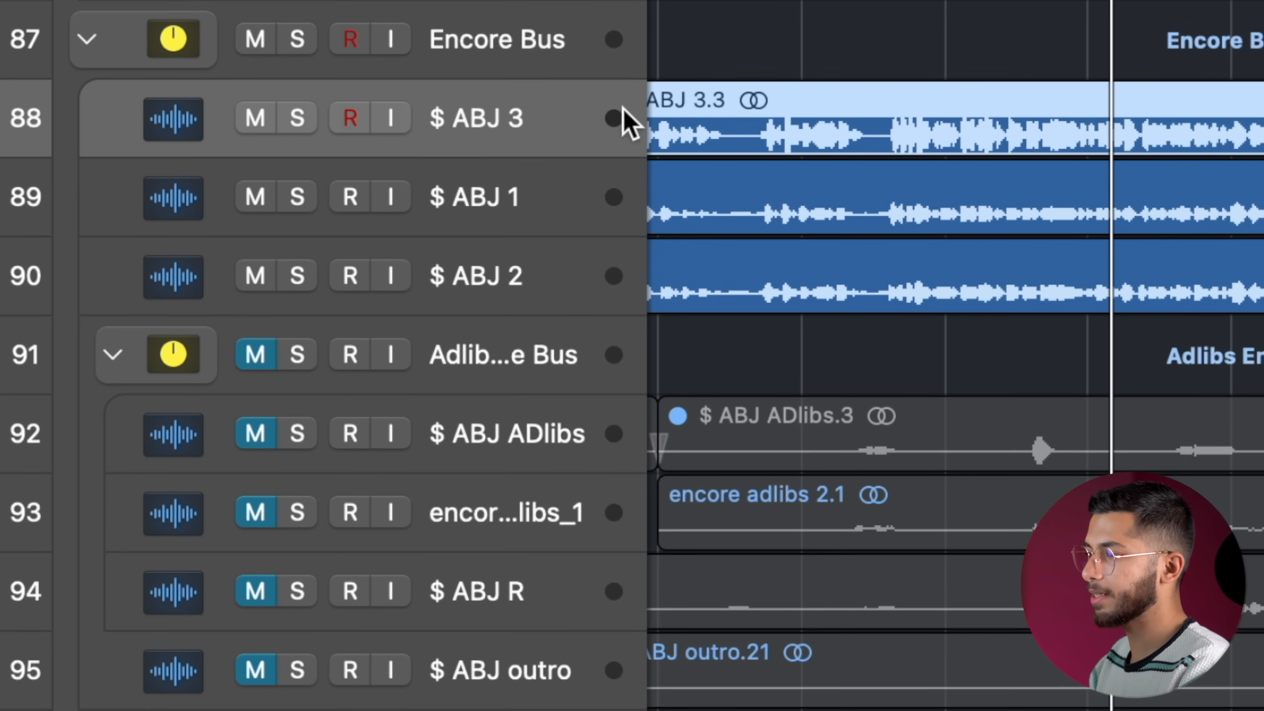
{"action": "key", "text": "super+Down"}
{"action": "key", "text": "super+Down"}
{"action": "key", "text": "super+Down"}
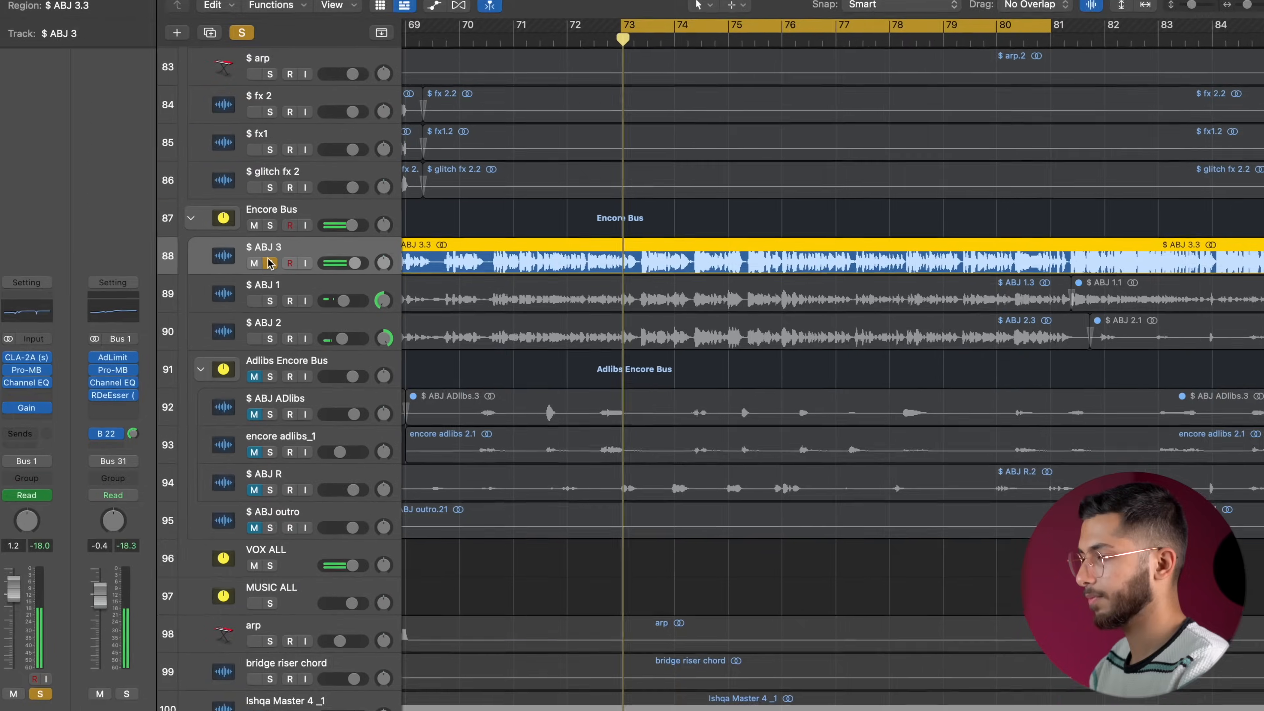
Solo the lead vocal $ ABJ 3, solo the panned doubles $ ABJ 1 and $ ABJ 2 with it, and unsolo the lead.
{"action": "left_click", "coordinate": [297, 148]}
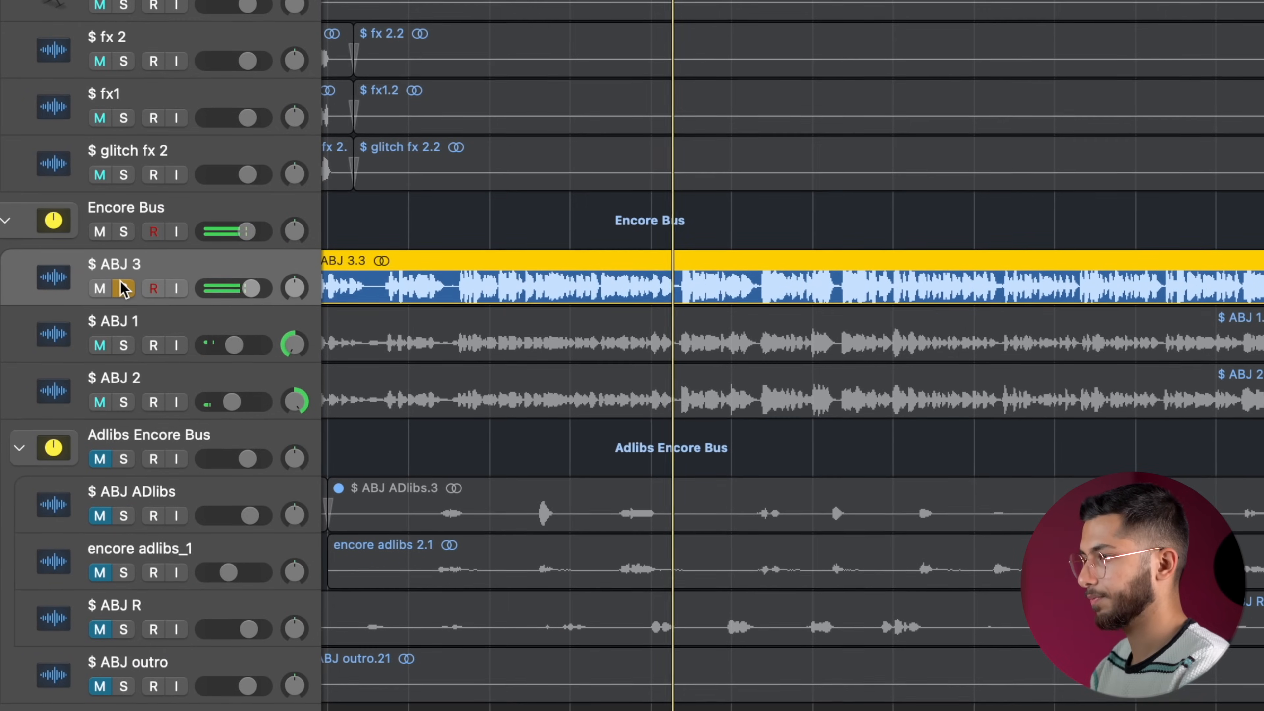
{"action": "left_click", "coordinate": [154, 323]}
{"action": "left_click", "coordinate": [149, 378], "text": "shift"}
{"action": "left_click", "coordinate": [123, 347]}
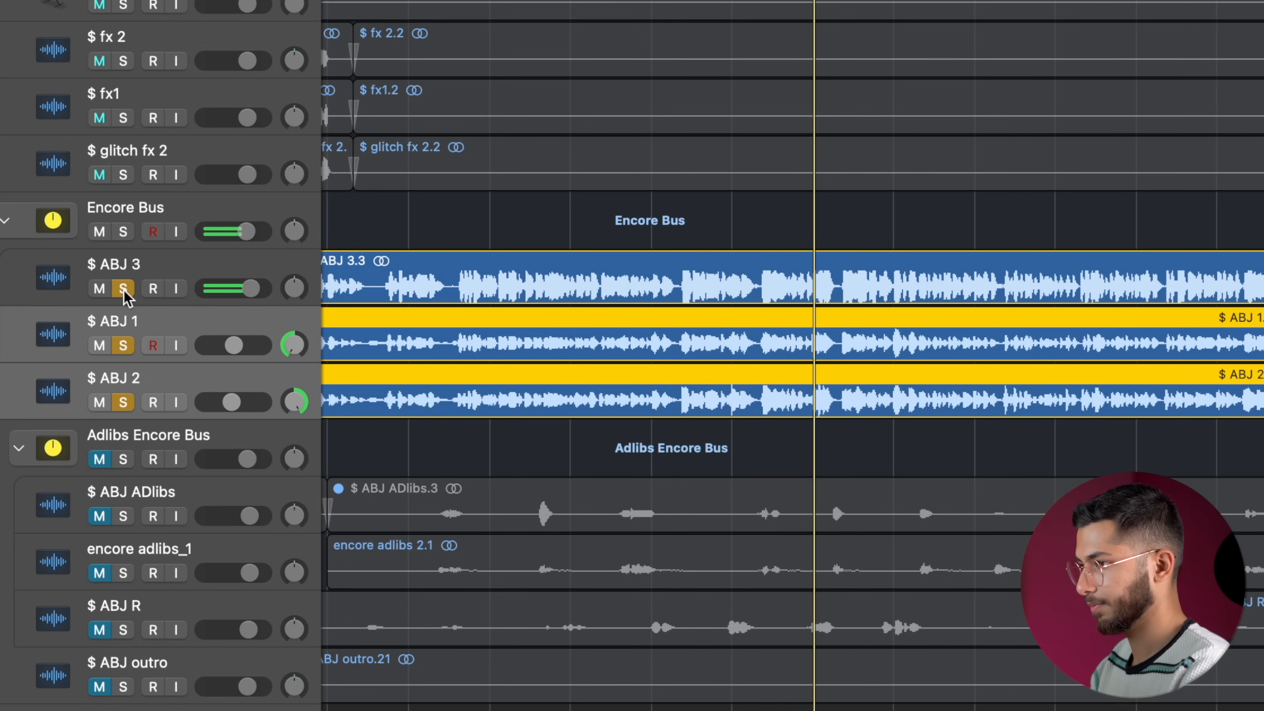
{"action": "left_click", "coordinate": [123, 290]}
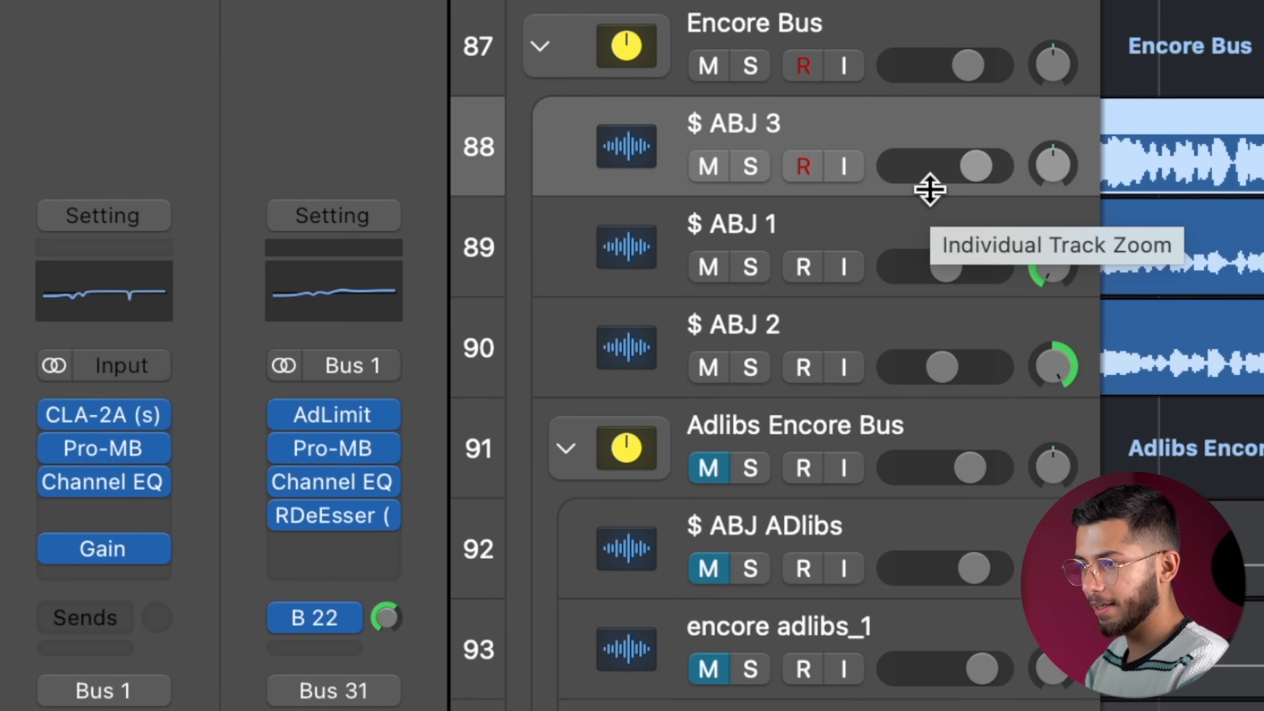
Step through the channel strips of $ ABJ 3, $ ABJ 1, $ ABJ 2 and the Encore Bus to review their plug-ins.
{"action": "key", "text": "Down"}
{"action": "key", "text": "Down"}
{"action": "key", "text": "Up"}
{"action": "key", "text": "Down"}
{"action": "key", "text": "Up"}
{"action": "key", "text": "Up"}
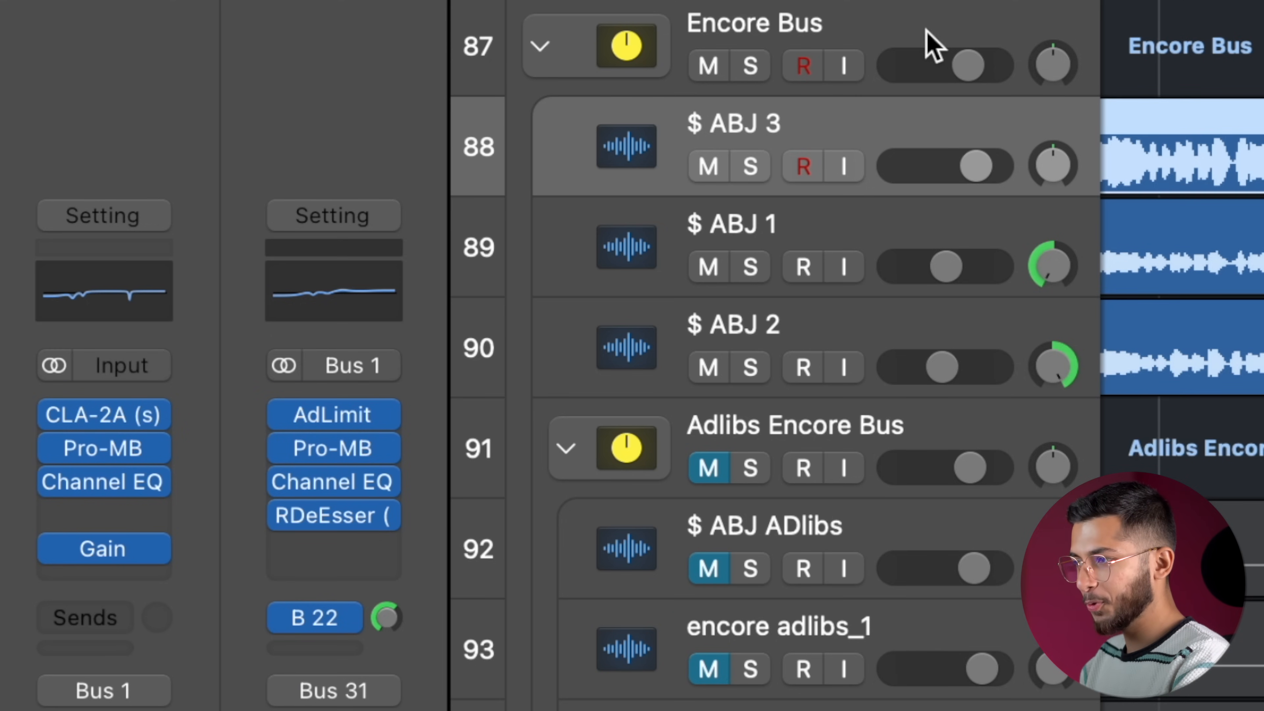
{"action": "key", "text": "Up"}
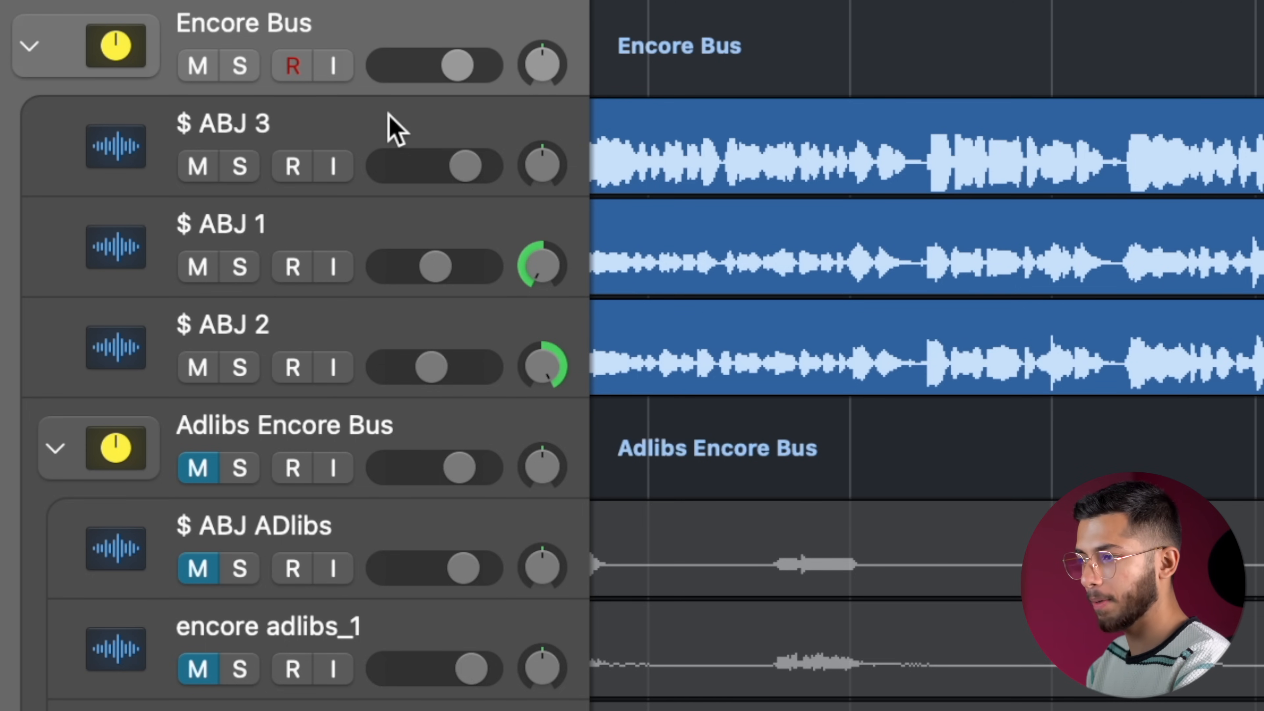
Compare the CLA-2A compressor on $ ABJ 3 against bypass and adjust its HiFREQ control.
{"action": "left_click", "coordinate": [393, 127]}
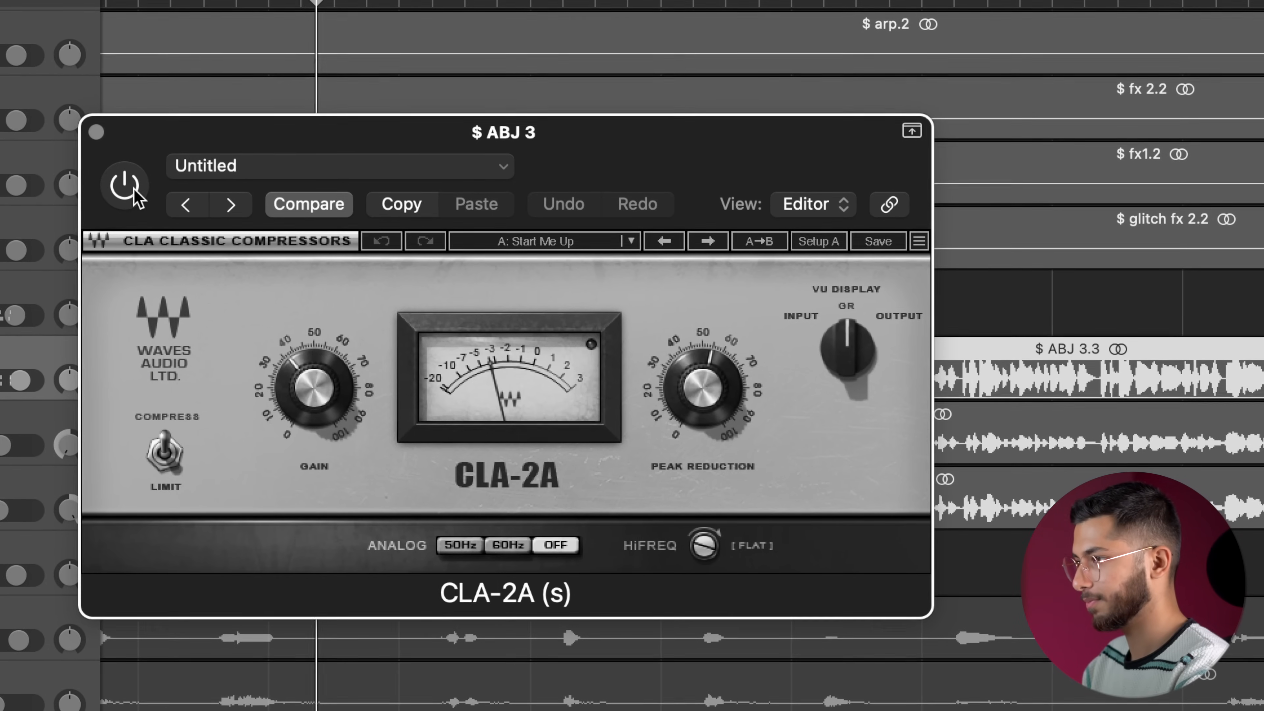
{"action": "left_click", "coordinate": [116, 170]}
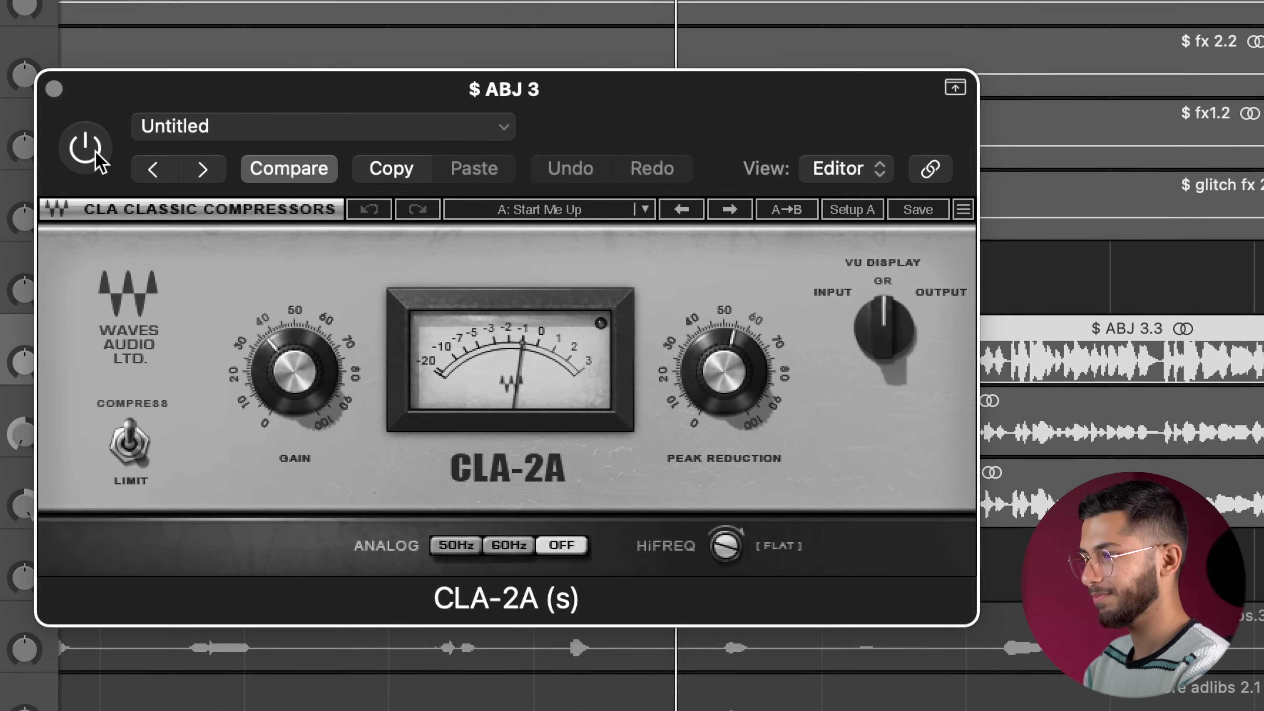
{"action": "left_click", "coordinate": [93, 151]}
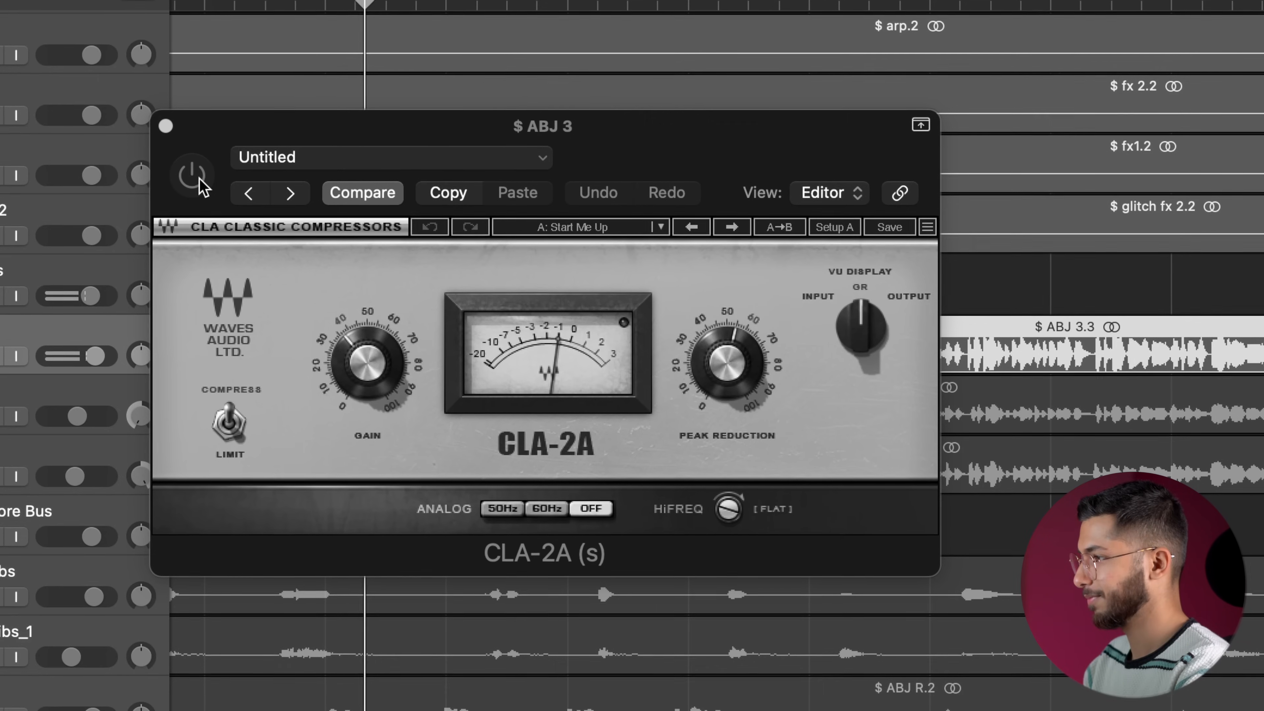
{"action": "left_click", "coordinate": [195, 179]}
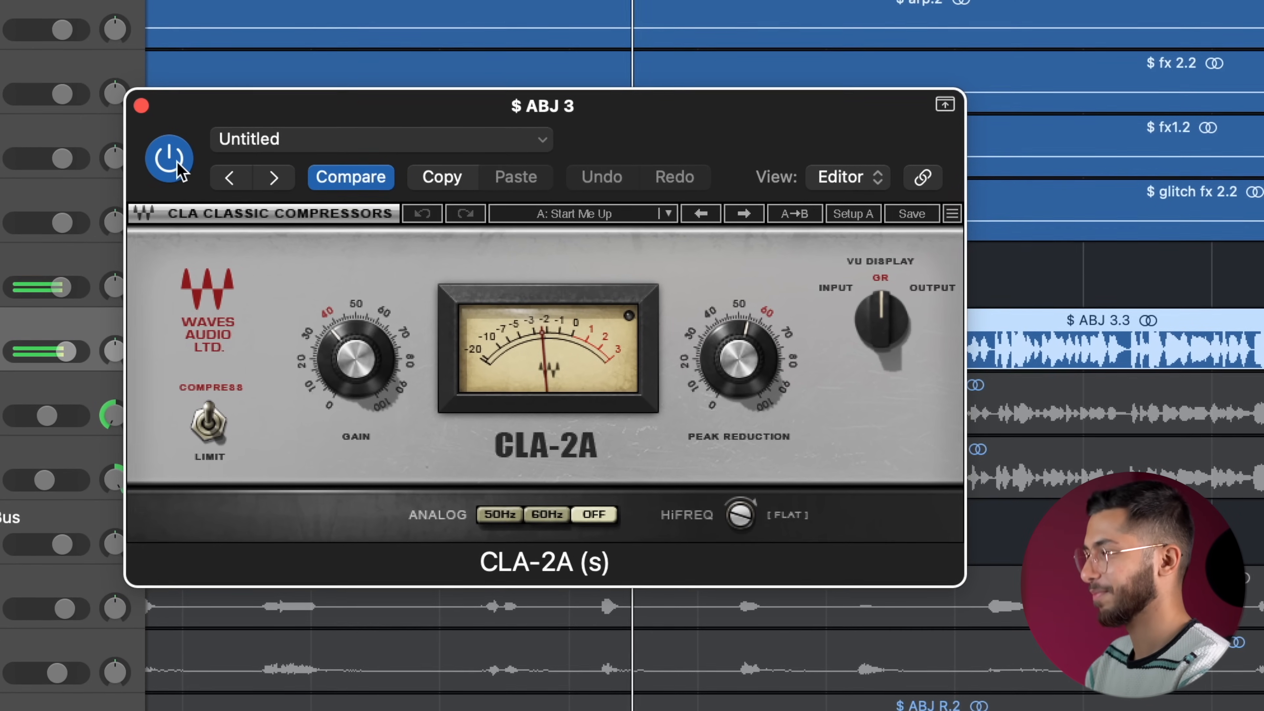
{"action": "left_click", "coordinate": [171, 164]}
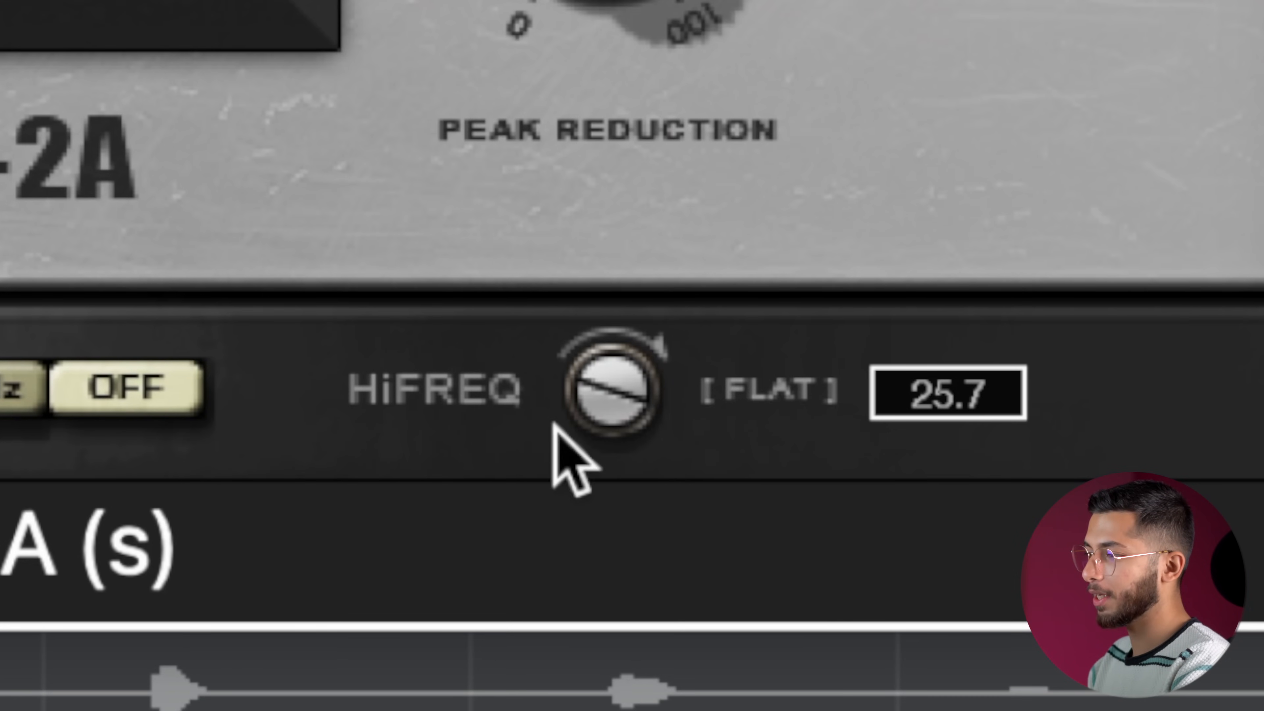
{"action": "left_click_drag", "start_coordinate": [607, 409], "coordinate": [607, 542]}
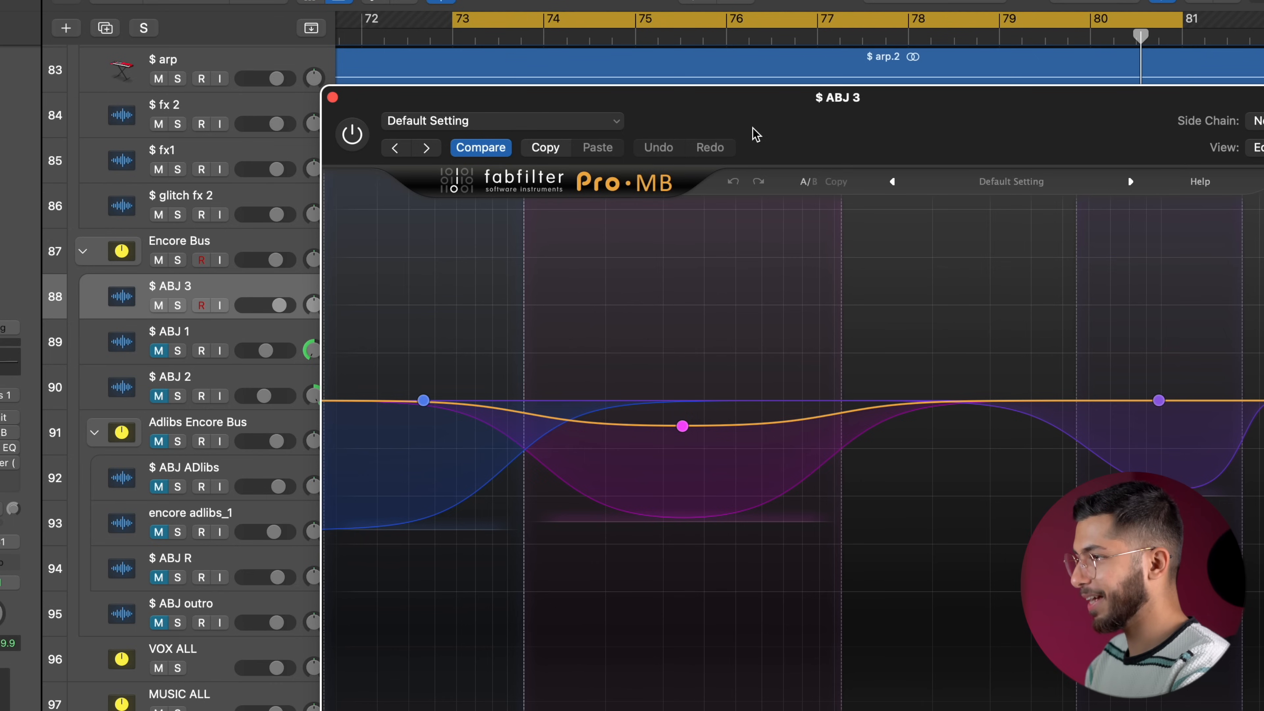
Compare the A and B settings of the Pro-MB multiband compressor on $ ABJ 3.
{"action": "left_click_drag", "start_coordinate": [755, 133], "coordinate": [474, 17]}
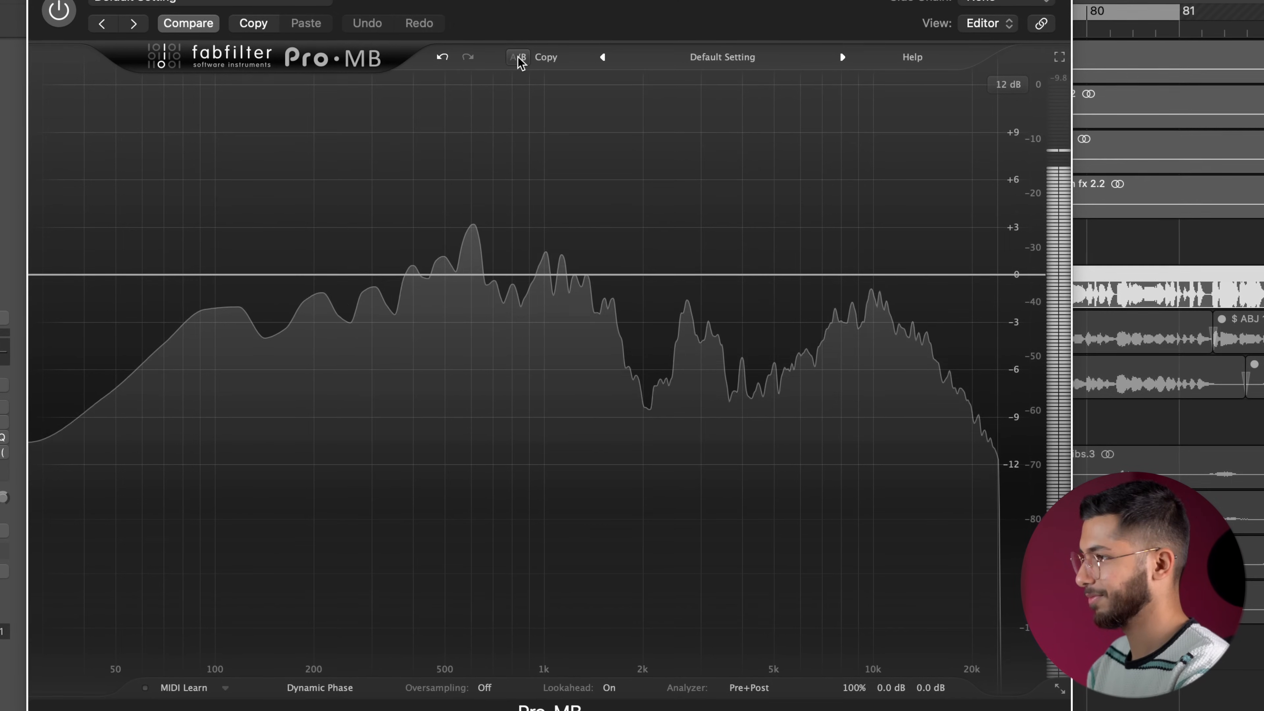
{"action": "left_click", "coordinate": [520, 57]}
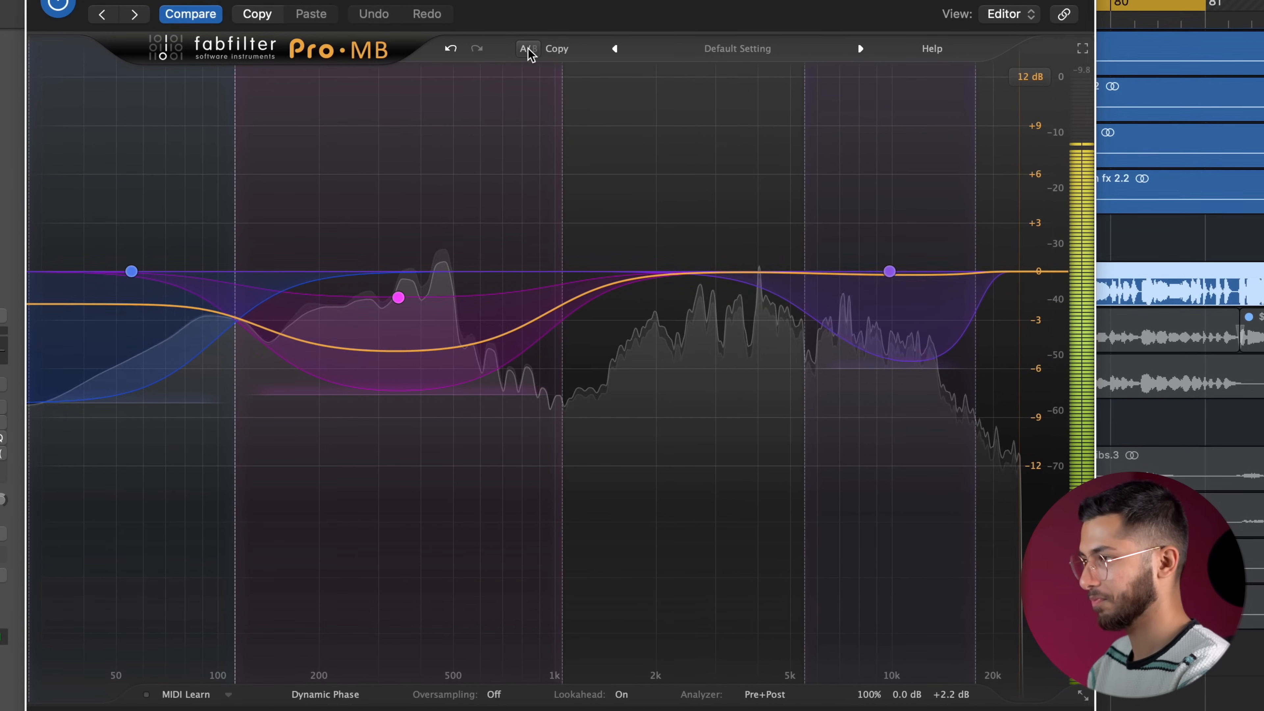
Switch the Pro-MB on $ ABJ 3 to its alternate setting and back to the multiband compression to hear the difference.
{"action": "left_click", "coordinate": [525, 55]}
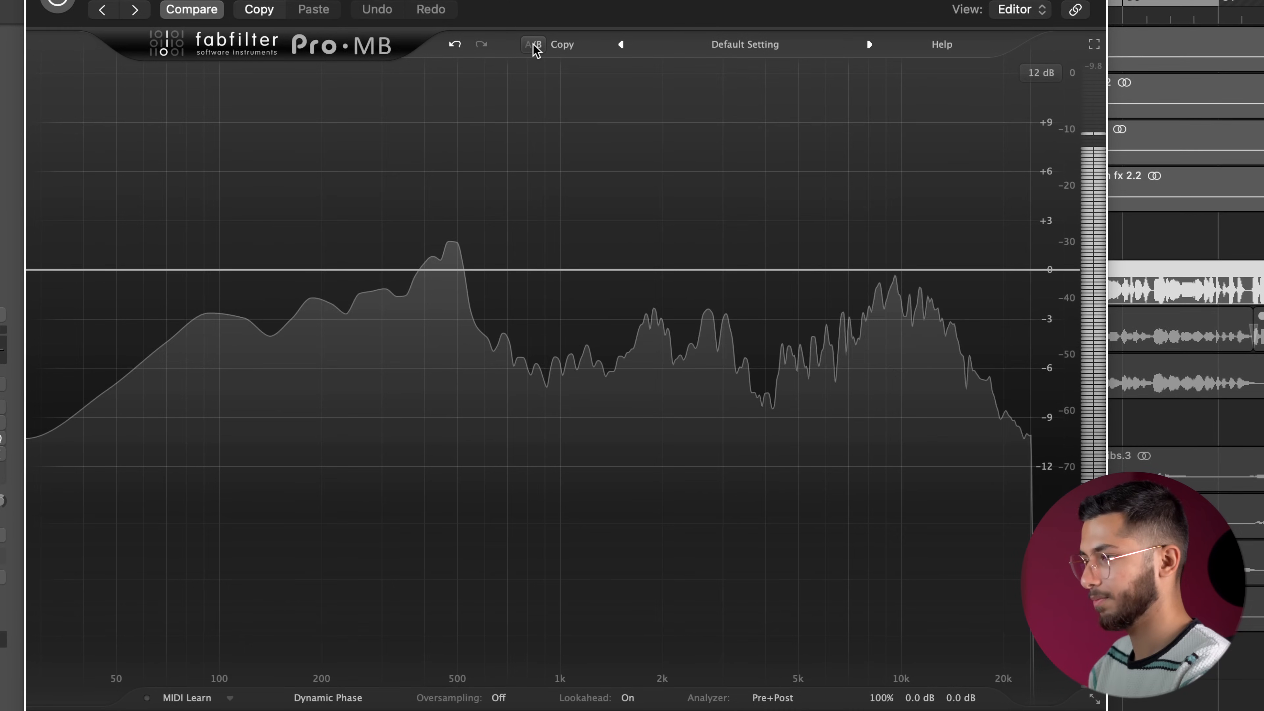
{"action": "left_click", "coordinate": [531, 51]}
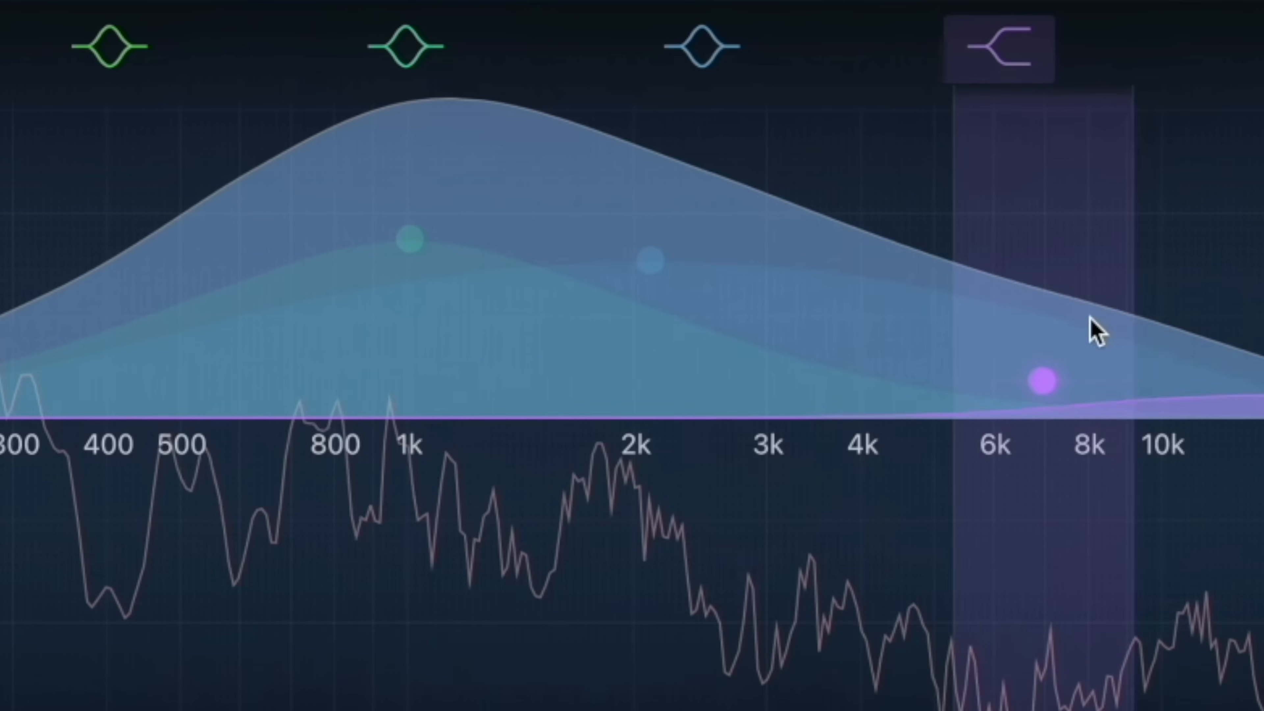
{"action": "left_click_drag", "start_coordinate": [1095, 331], "coordinate": [891, 307]}
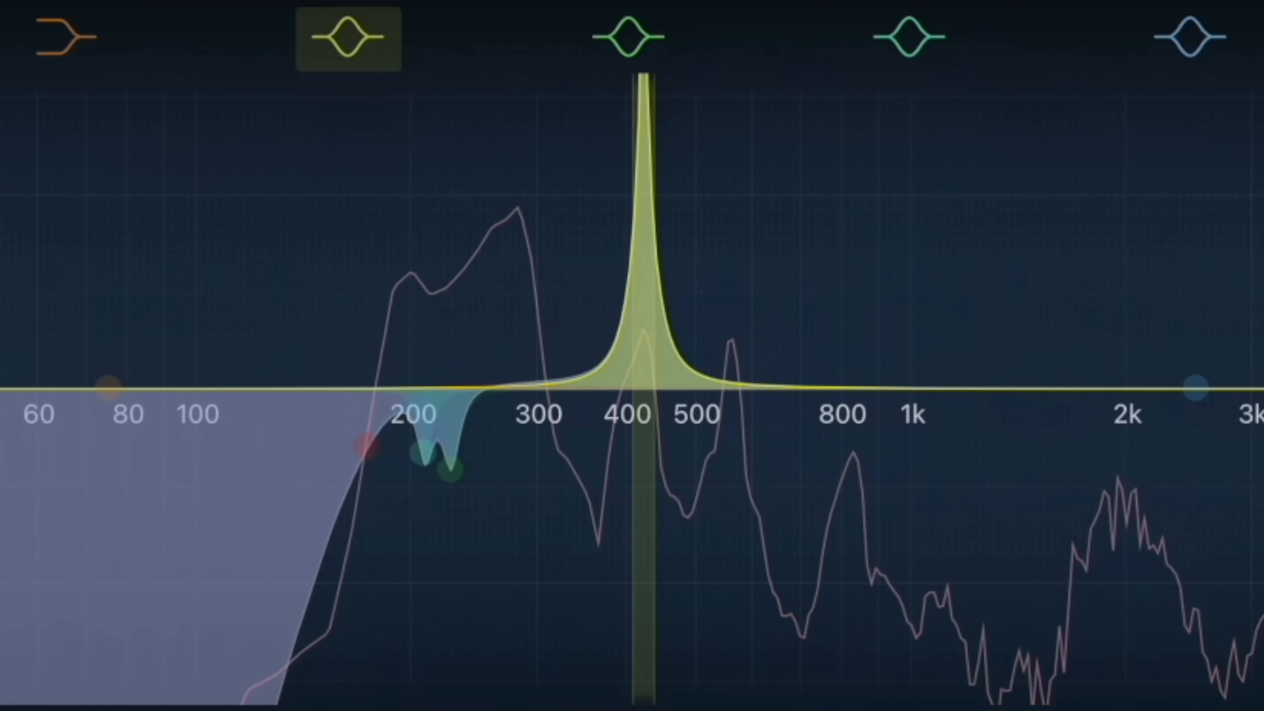
{"action": "left_click_drag", "start_coordinate": [644, 75], "coordinate": [642, 475]}
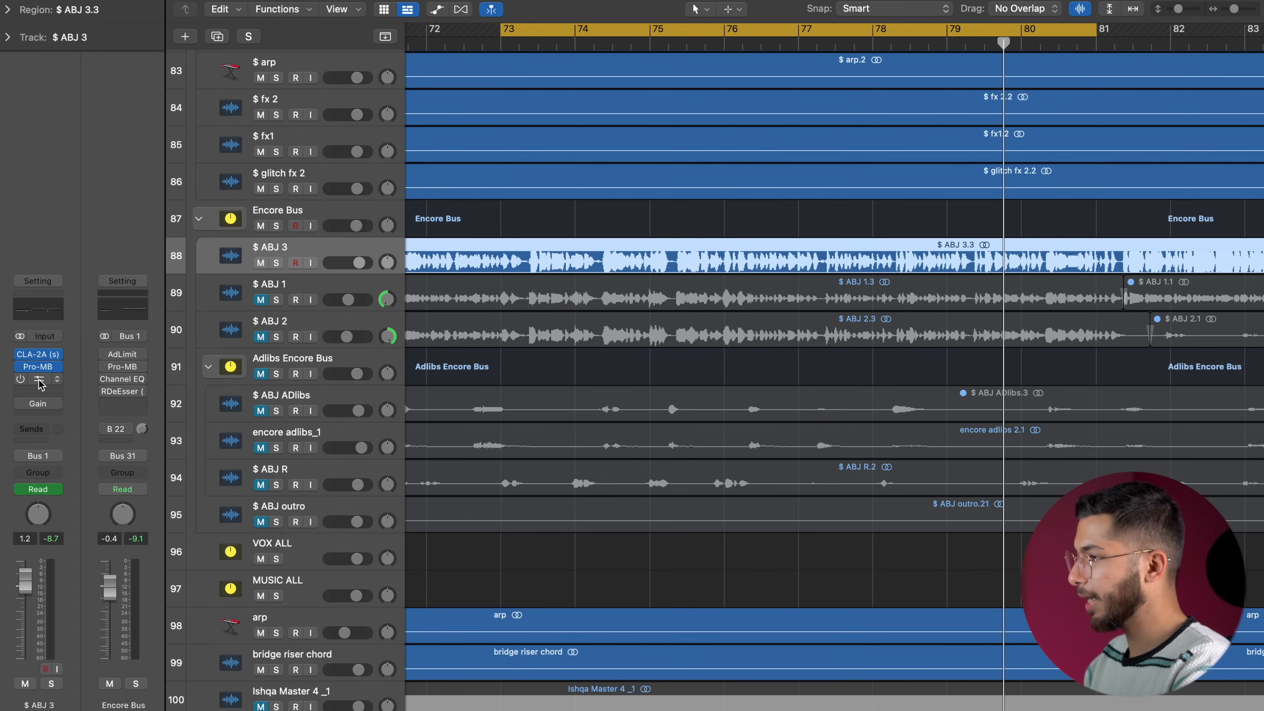
Open the Channel EQ on $ ABJ 3 and enable it.
{"action": "left_click", "coordinate": [37, 378]}
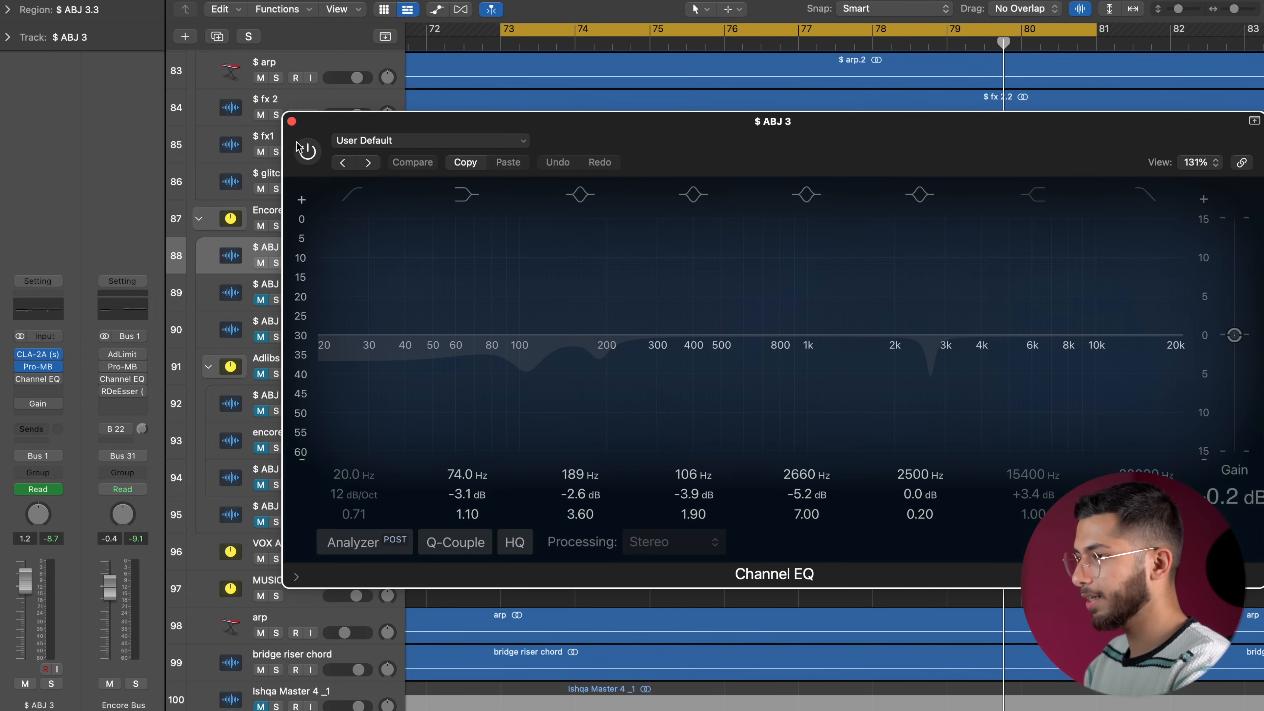
{"action": "left_click", "coordinate": [308, 152]}
{"action": "left_click_drag", "start_coordinate": [544, 132], "coordinate": [443, 76]}
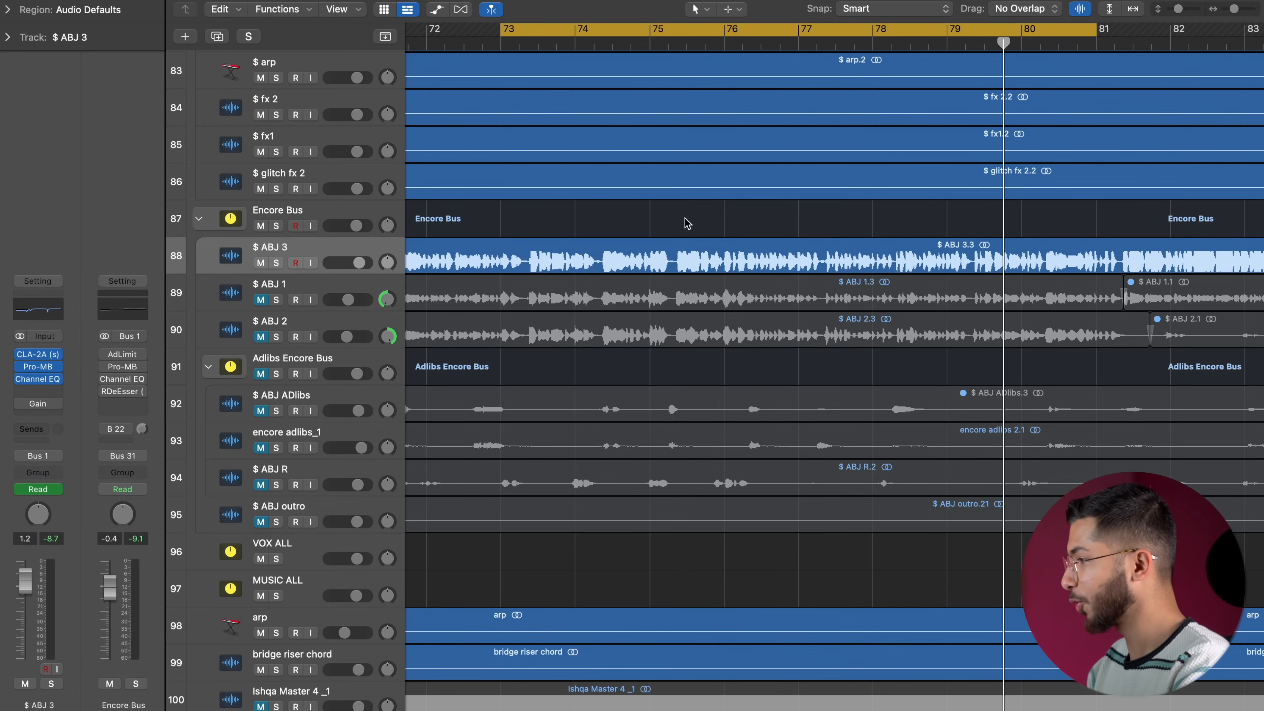
Show the track automation and examine the volume automation on $ ABJ 3 and the other Encore vocal tracks.
{"action": "key", "text": "a"}
{"action": "key", "text": "super+Left"}
{"action": "key", "text": "super+Left"}
{"action": "key", "text": "super+Left"}
{"action": "key", "text": "super+Left"}
{"action": "key", "text": "super+Left"}
{"action": "key", "text": "super+Left"}
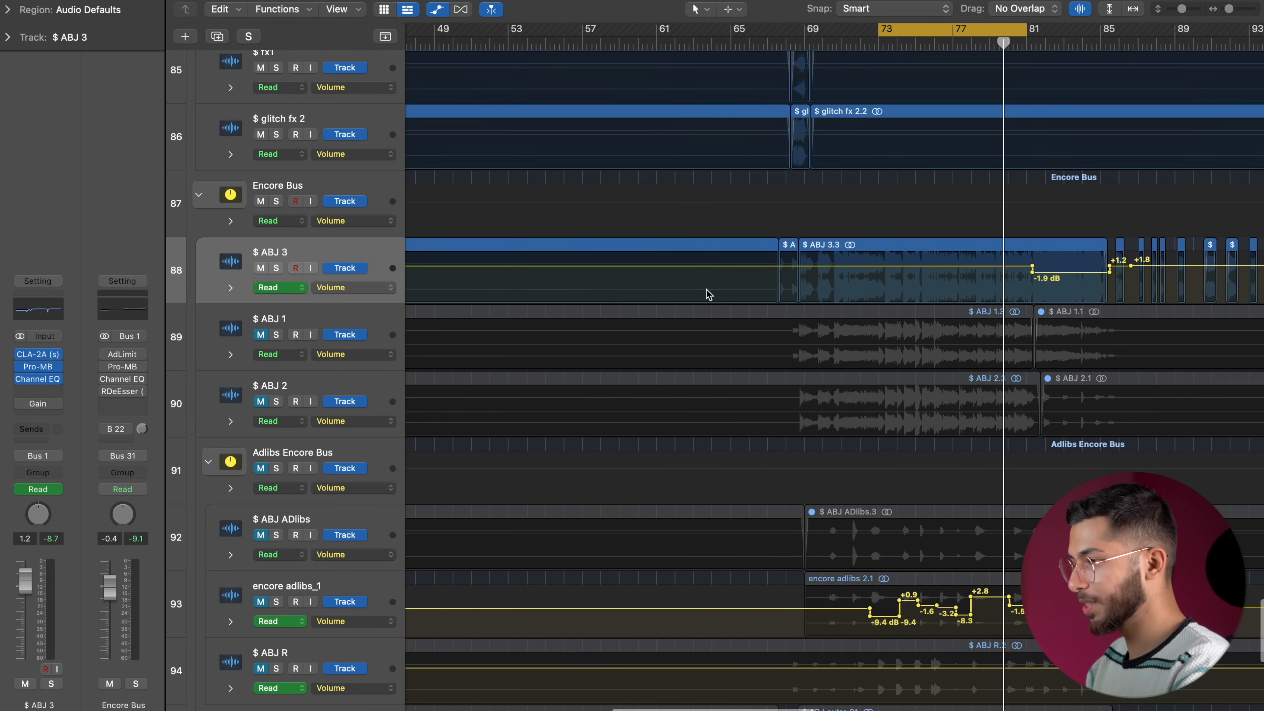
{"action": "scroll", "coordinate": [706, 289], "scroll_direction": "right", "scroll_amount": 6}
{"action": "scroll", "coordinate": [706, 288], "scroll_direction": "down", "scroll_amount": 1}
{"action": "scroll", "coordinate": [706, 289], "scroll_direction": "down", "scroll_amount": 6}
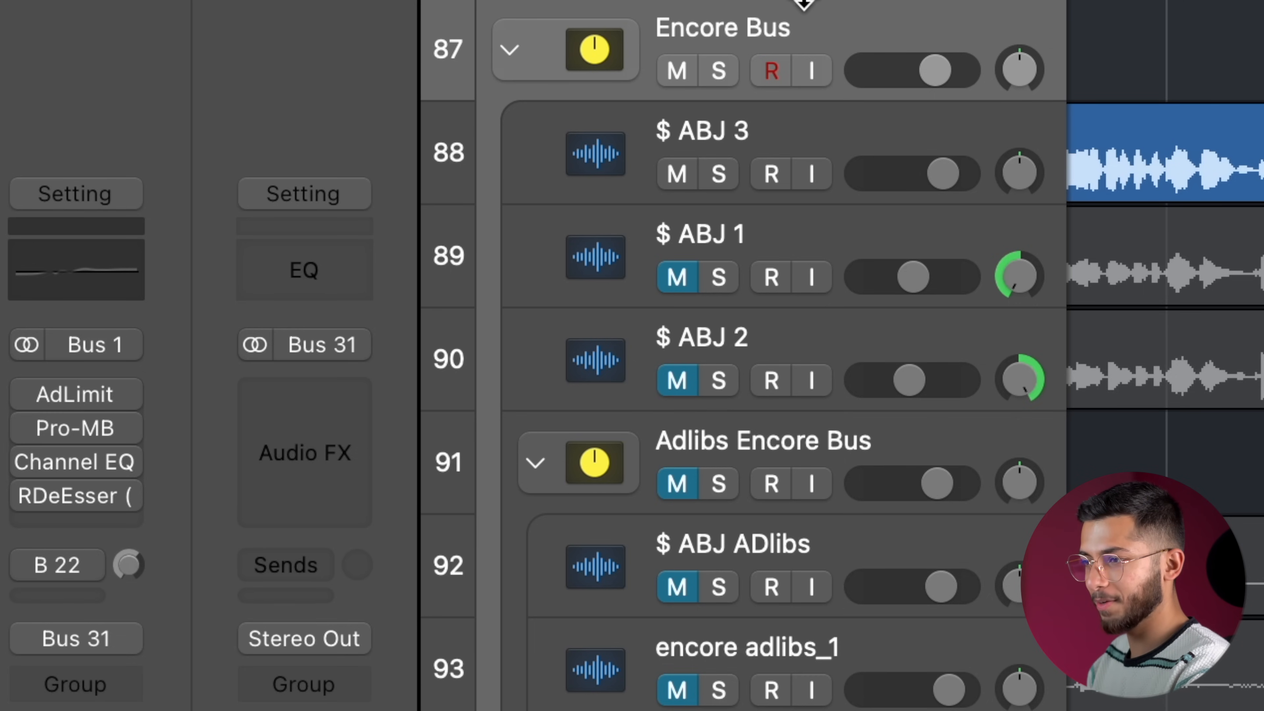
Enable the AdLimit and Pro-MB plug-ins on the Encore Bus and review their settings.
{"action": "left_click", "coordinate": [74, 398]}
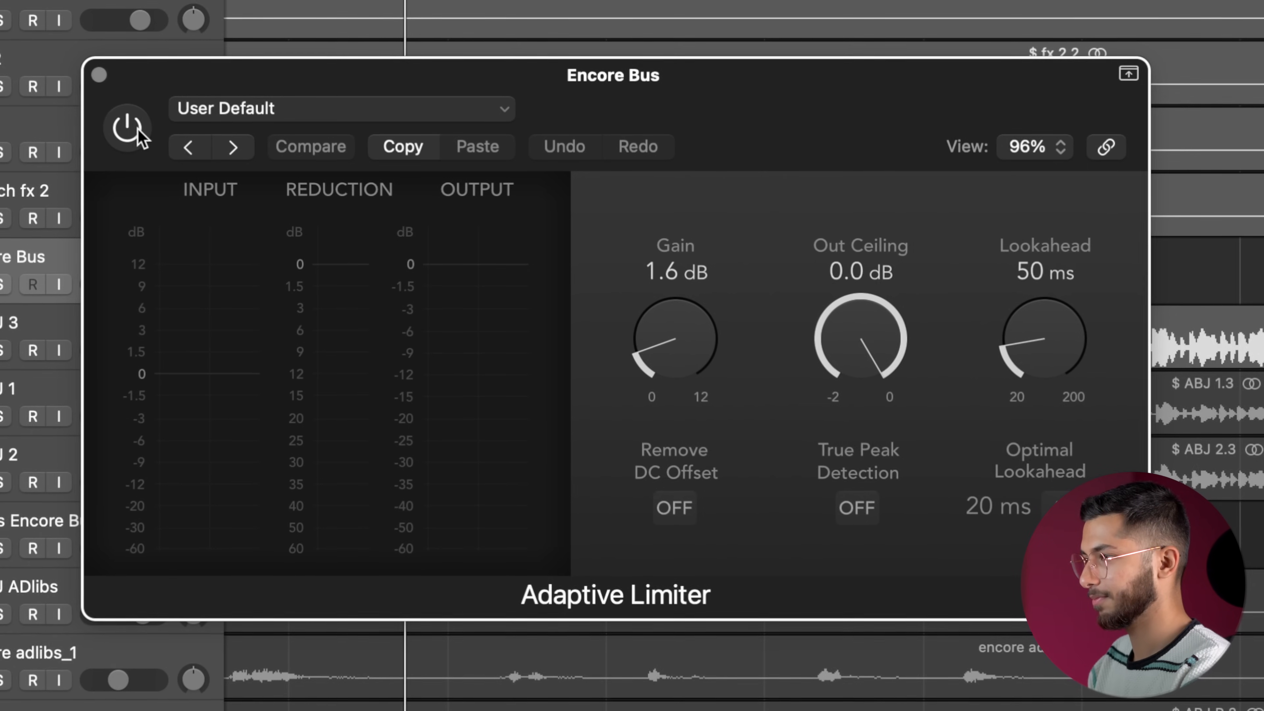
{"action": "left_click", "coordinate": [127, 128]}
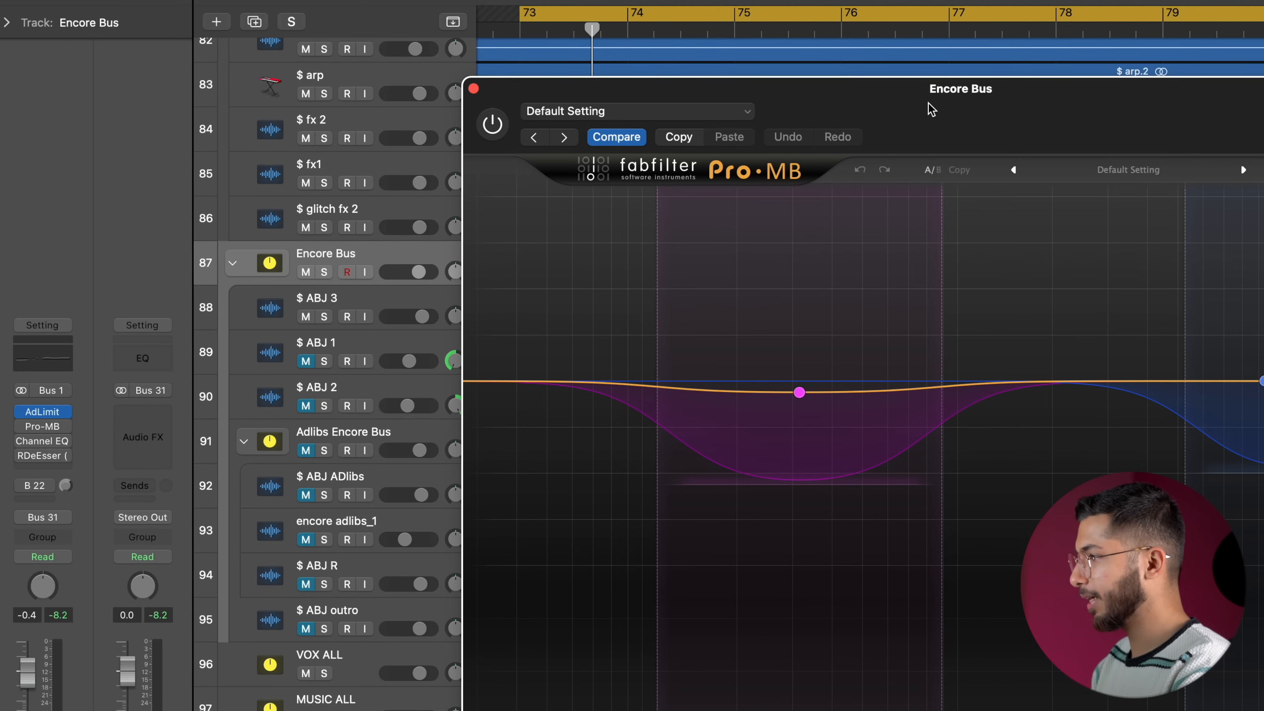
{"action": "left_click_drag", "start_coordinate": [931, 109], "coordinate": [661, 4]}
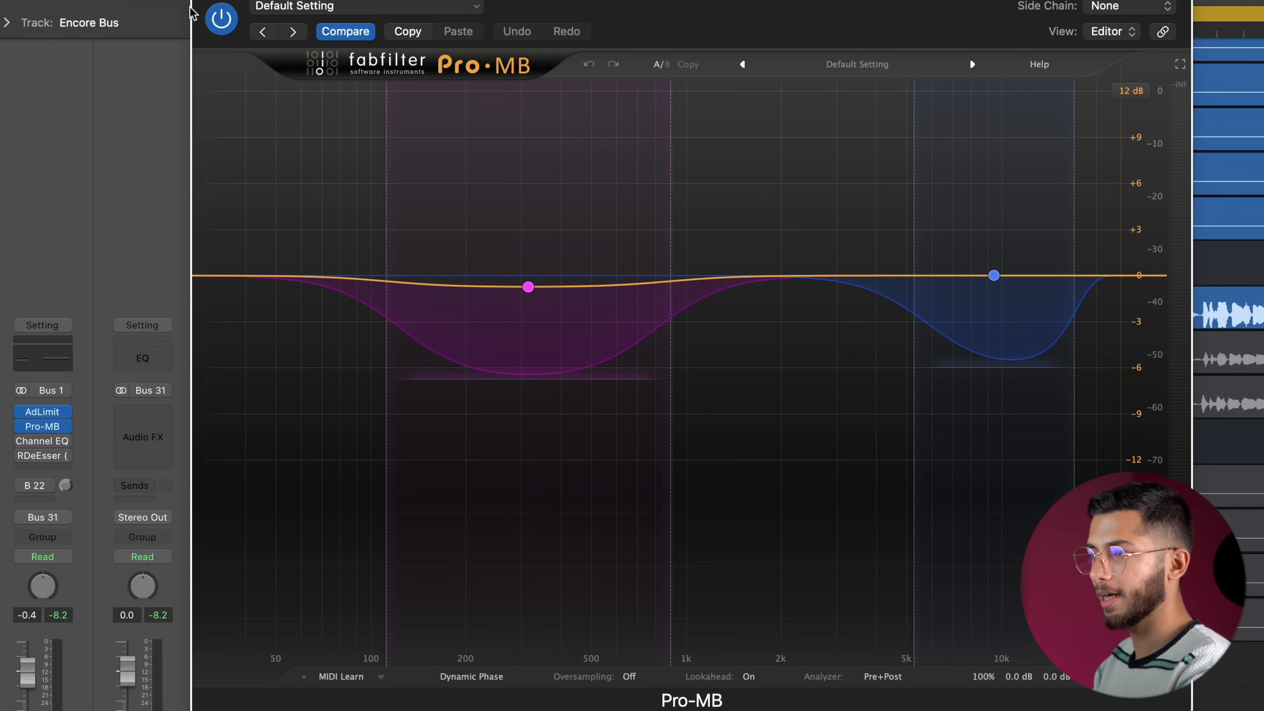
{"action": "left_click", "coordinate": [203, 2]}
Enable the Channel EQ and RDeEsser on the Encore Bus and review their settings.
{"action": "left_click", "coordinate": [43, 443]}
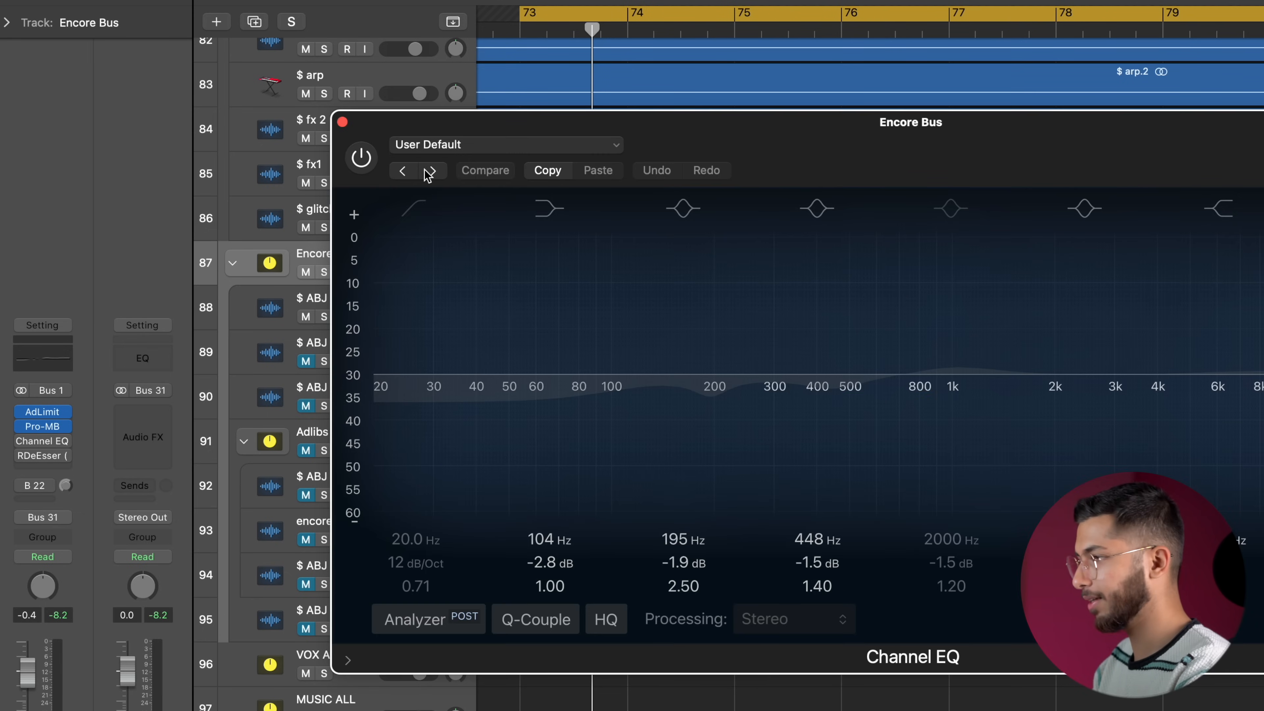
{"action": "left_click_drag", "start_coordinate": [801, 126], "coordinate": [636, 63]}
{"action": "left_click", "coordinate": [198, 97]}
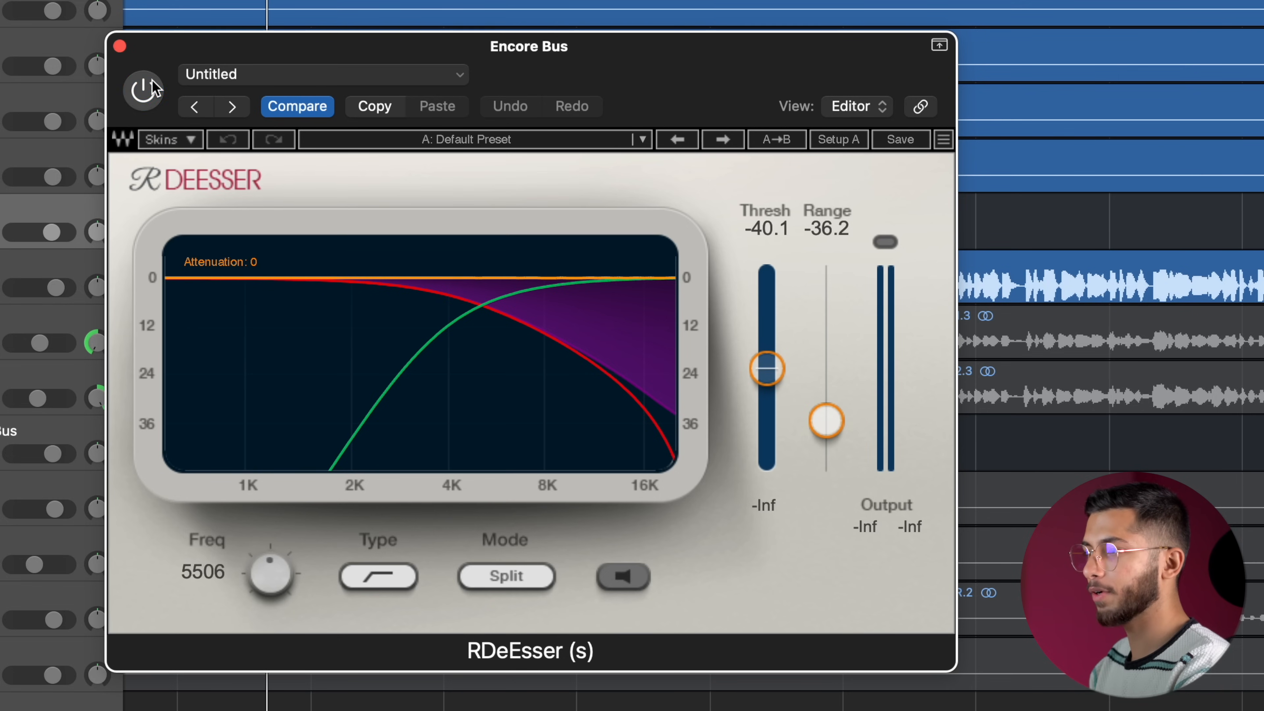
{"action": "left_click", "coordinate": [119, 48]}
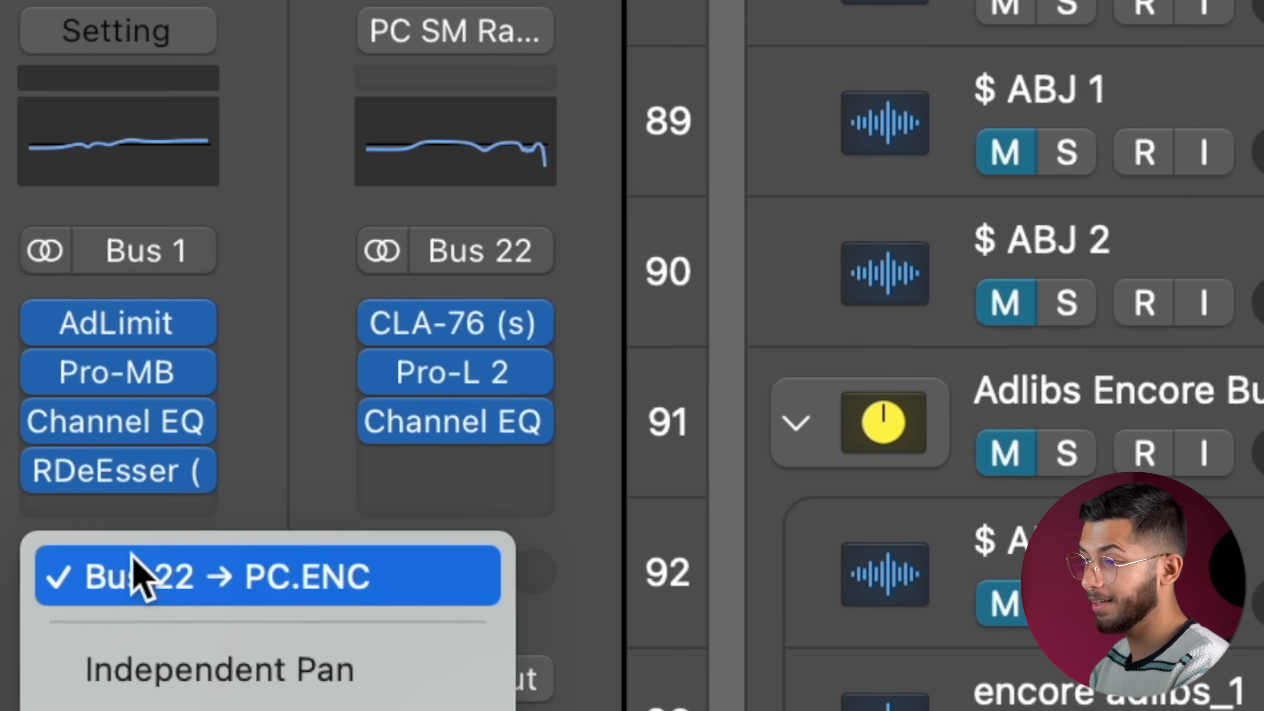
Toggle the Encore Bus send to PC.ENC on Bus 22, and bypass all four bus plug-ins and the send for comparison.
{"action": "left_click", "coordinate": [330, 389]}
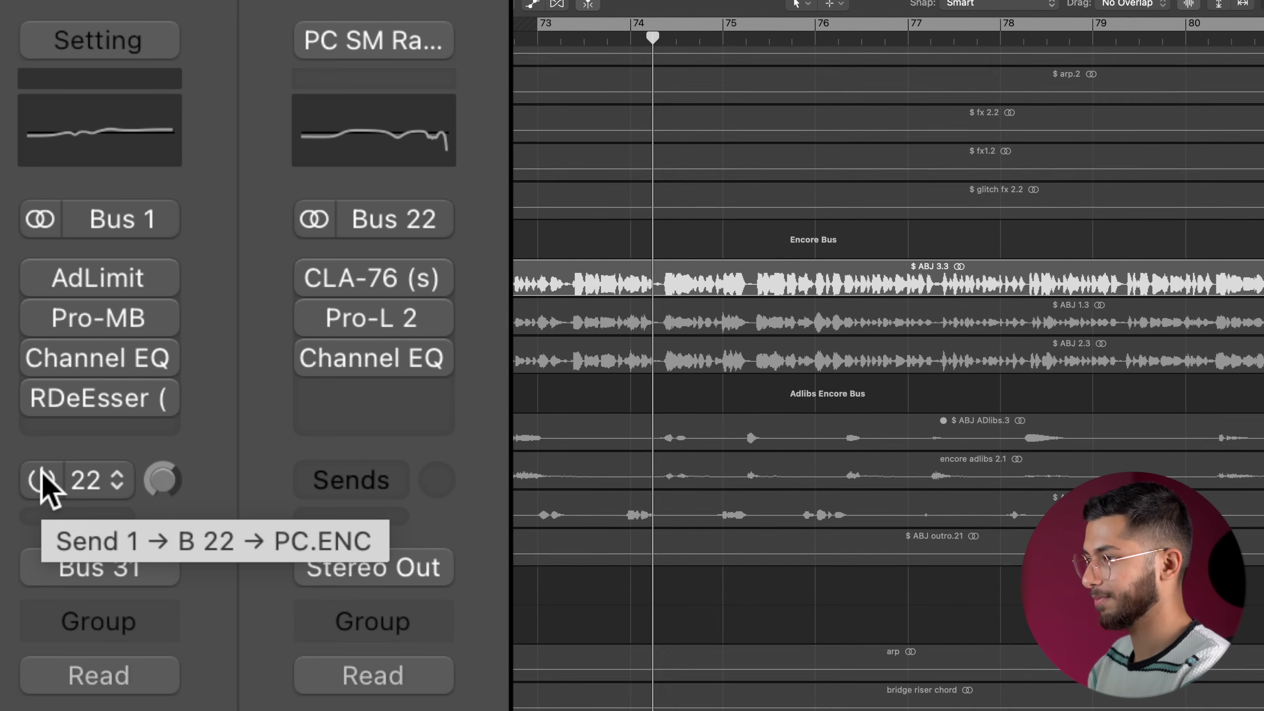
{"action": "left_click", "coordinate": [43, 476]}
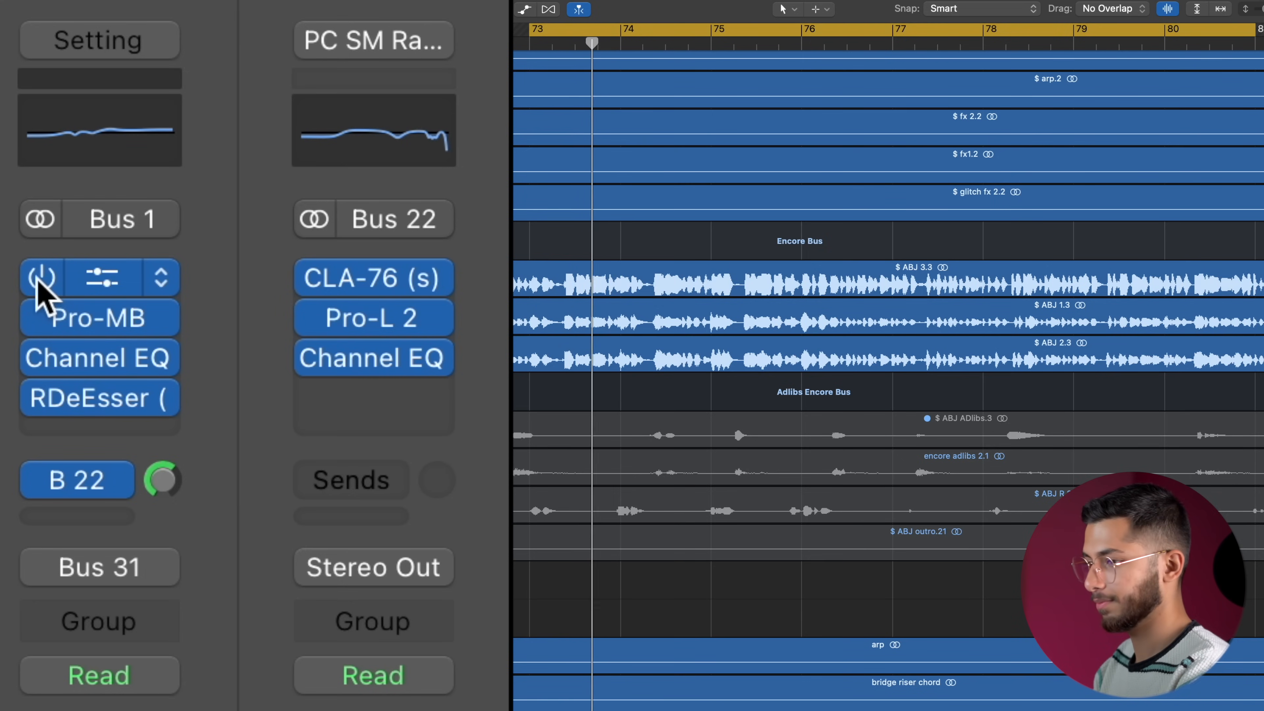
{"action": "left_click_drag", "start_coordinate": [39, 280], "coordinate": [40, 503]}
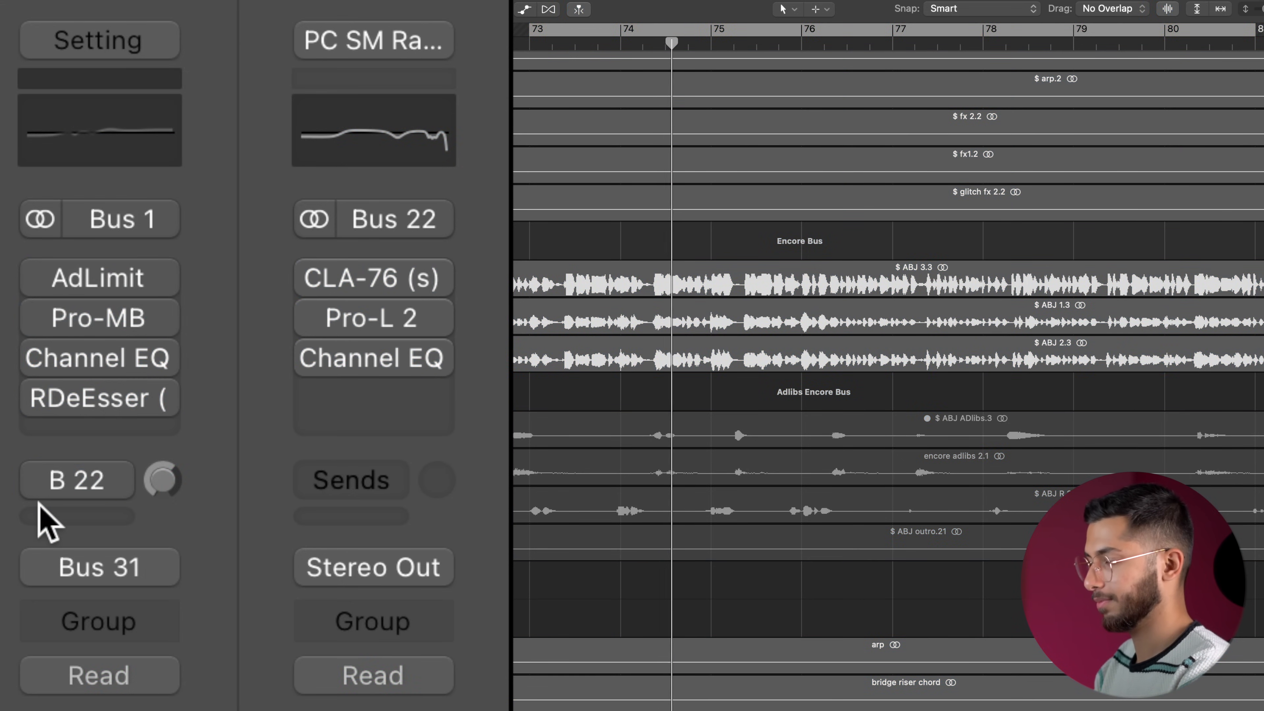